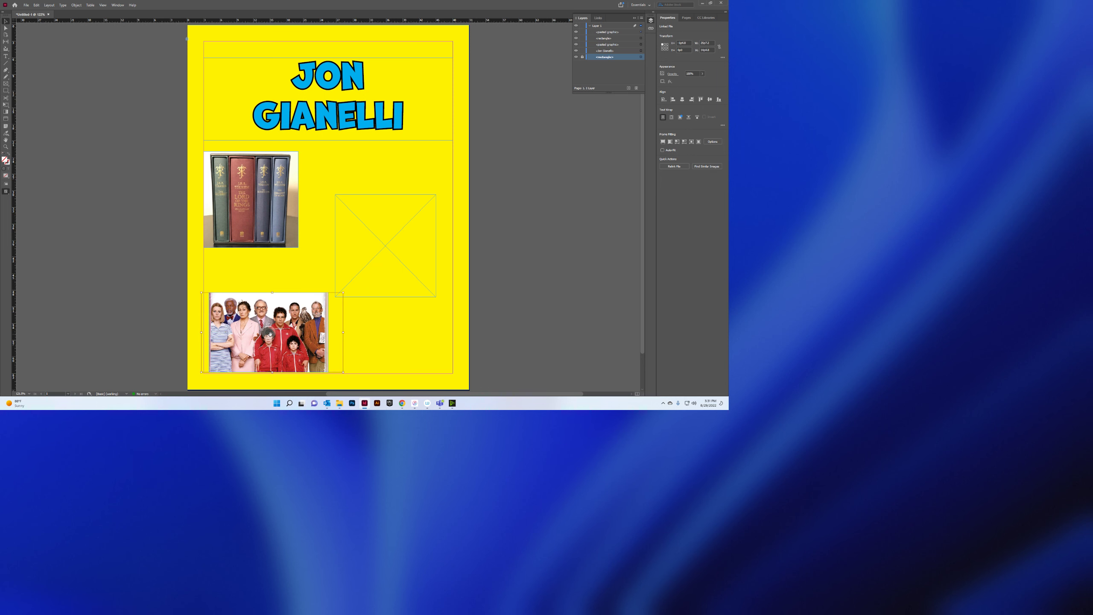
Step: Switch to the browser and run a Bing image search for "hiking" in place of the previous search
left_click(360, 333)
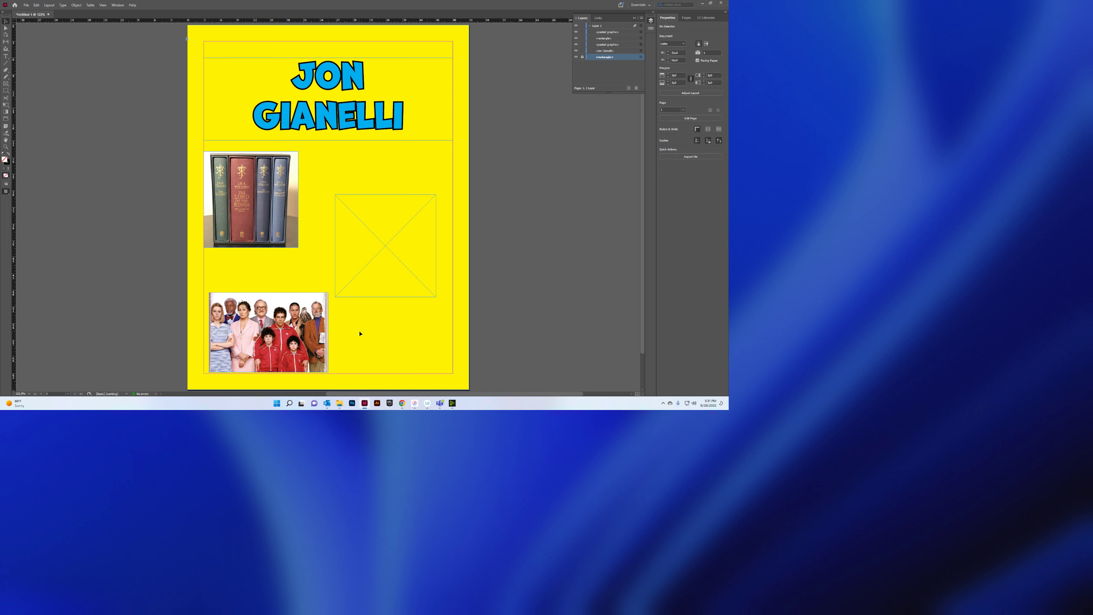
left_click(402, 403)
left_click(720, 42)
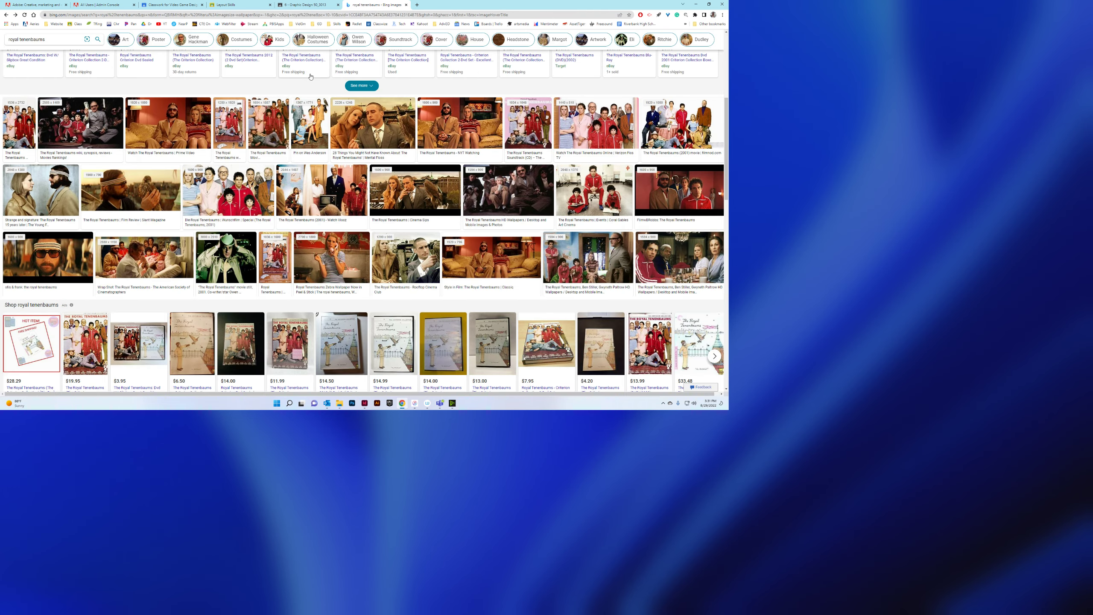
scroll(311, 76, "up", 9)
left_click_drag(99, 41, 7, 41)
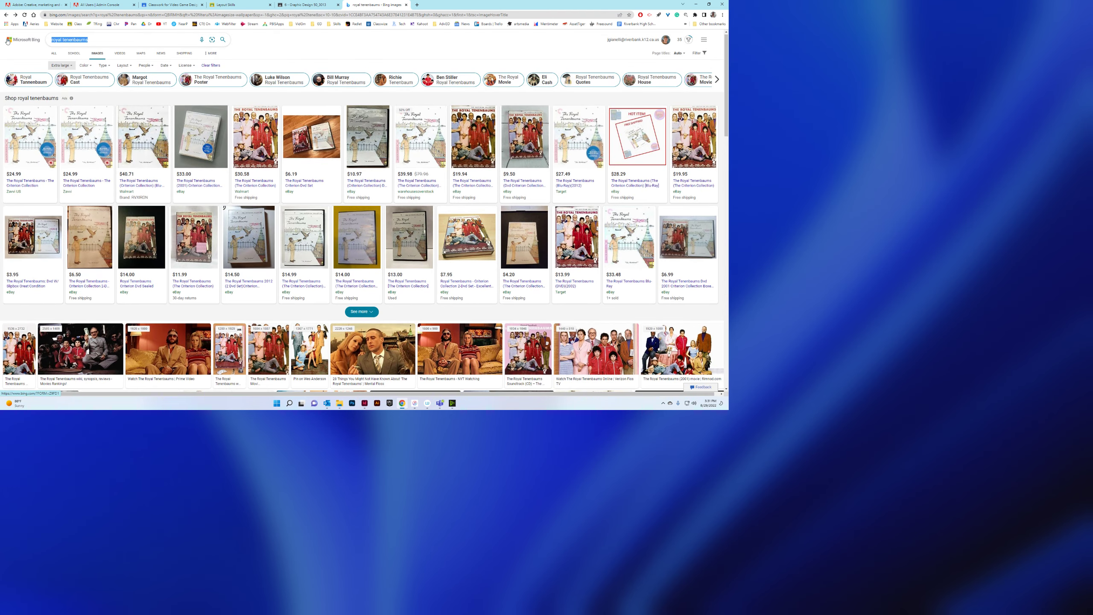
type("hiking")
key("Return")
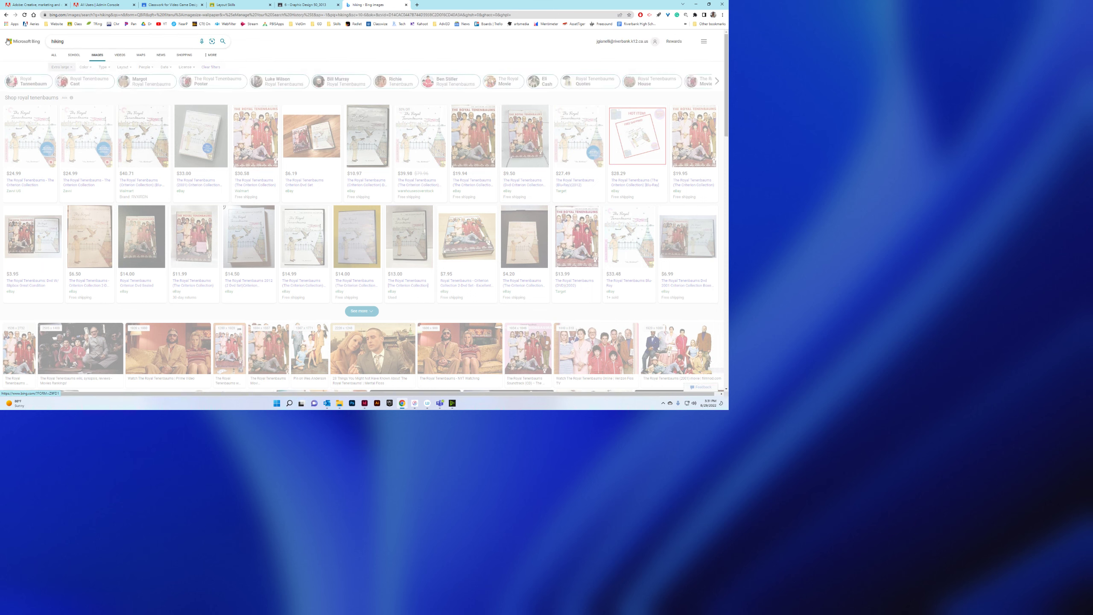
Step: Open the photo of two backpackers on a grassy mountain ridge, copy the image and return to the InDesign poster
left_click(54, 122)
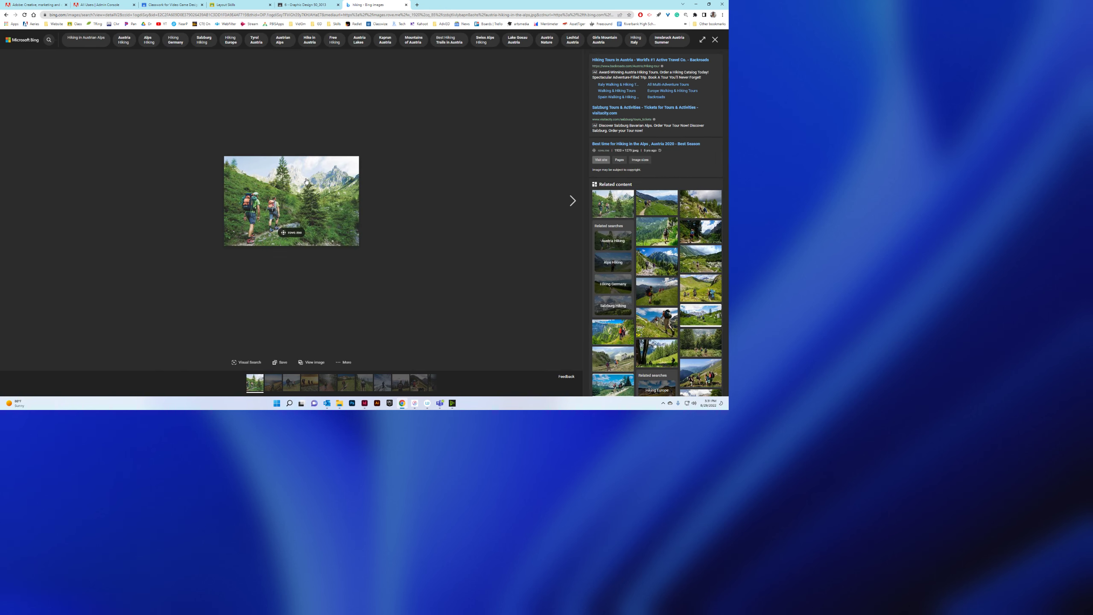
left_click(715, 39)
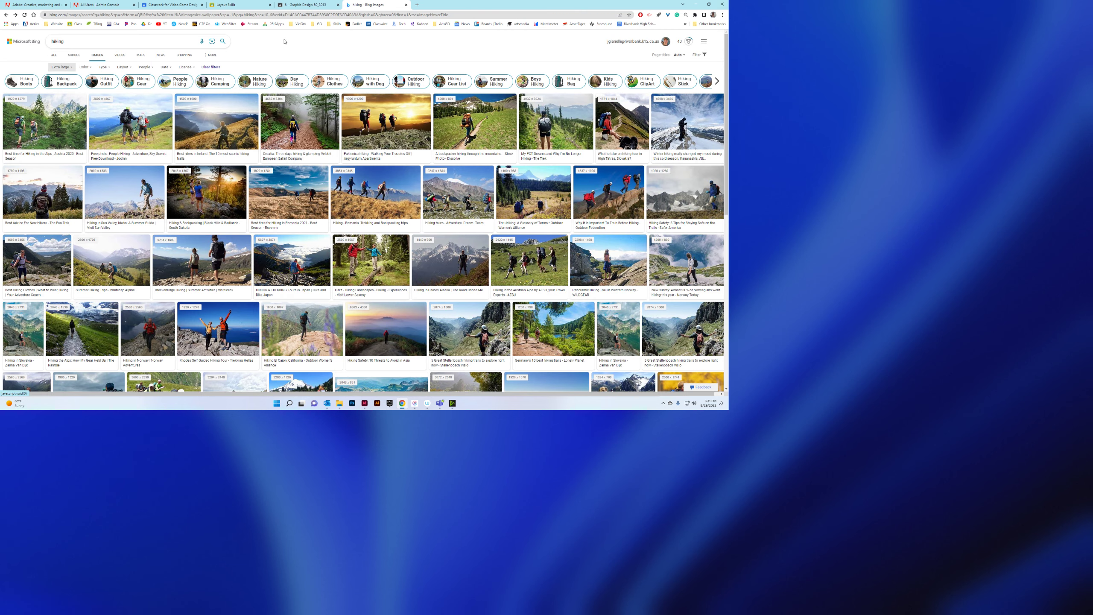
left_click(129, 123)
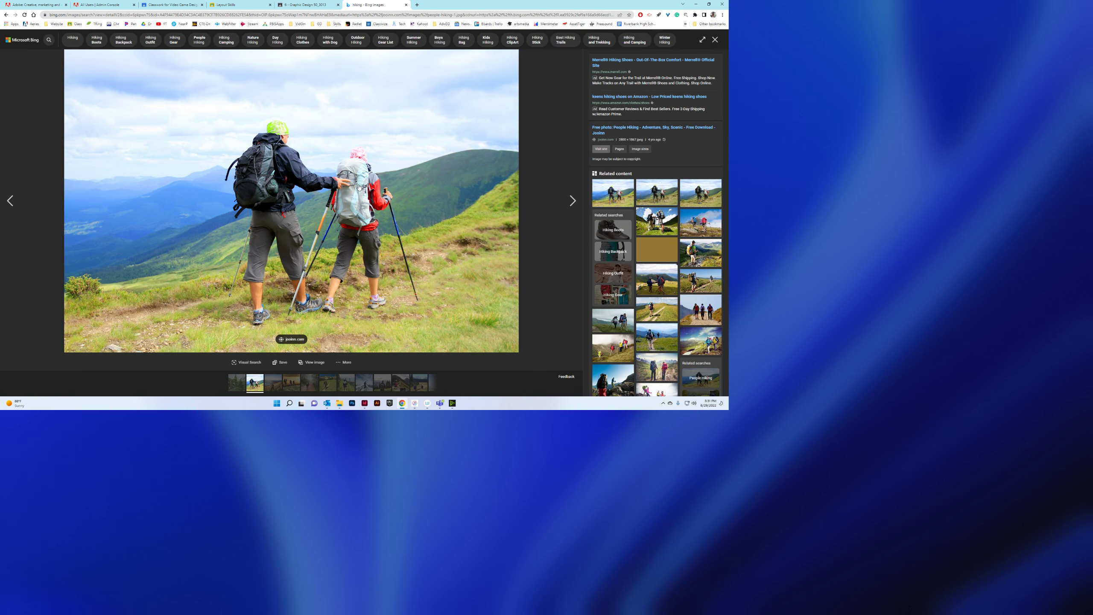
right_click(355, 165)
left_click(383, 184)
key("alt+Tab")
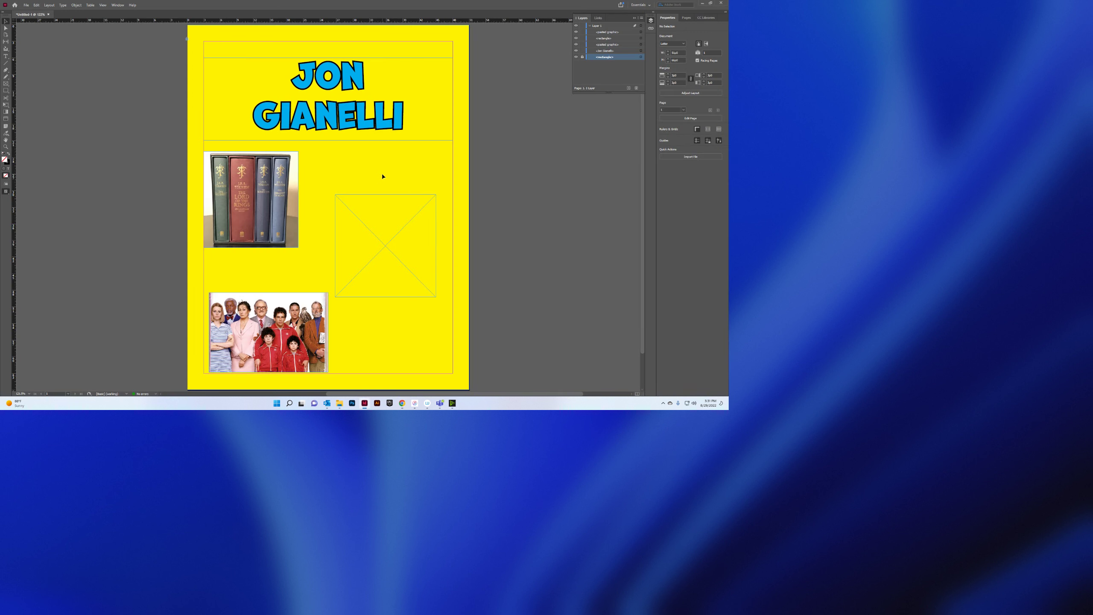
Step: Paste the copied hiking photo into the empty frame and arrange it alongside the books photo beneath the title
left_click(384, 232)
right_click(384, 231)
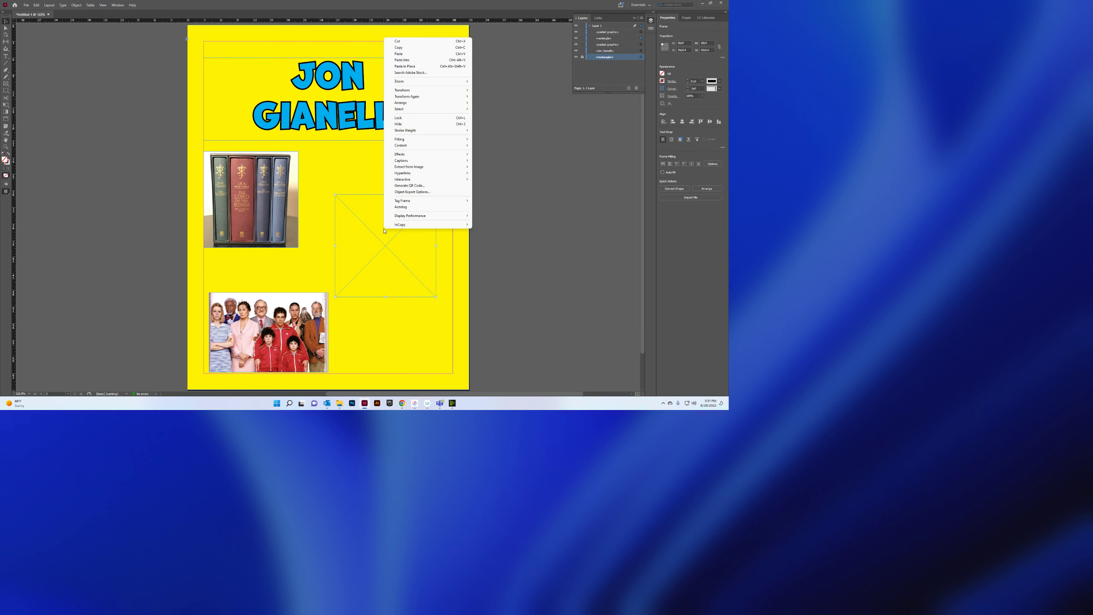
left_click(405, 63)
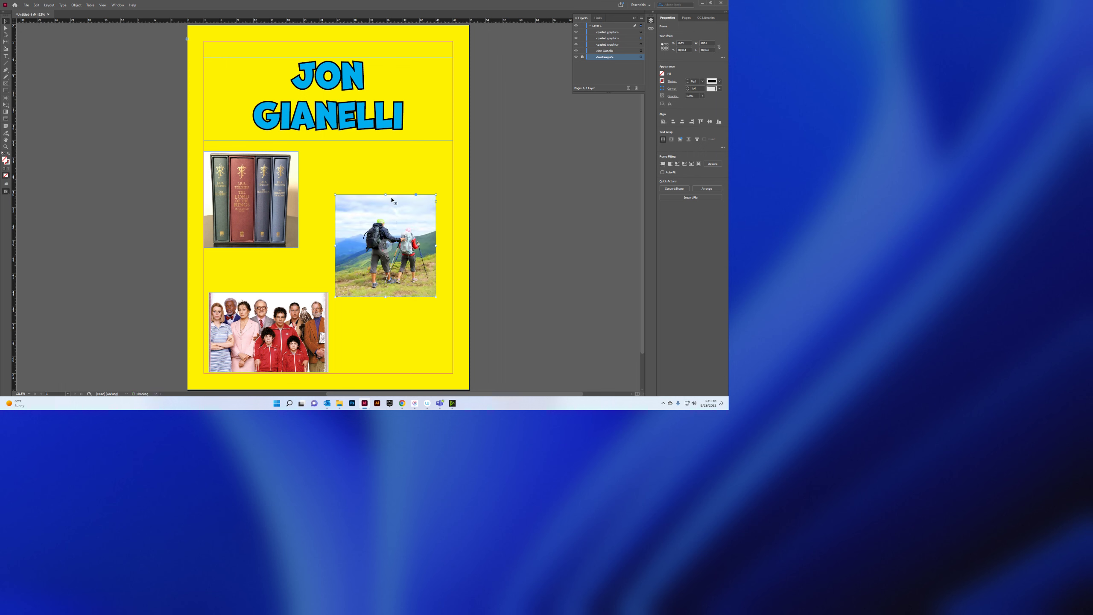
left_click_drag(388, 221, 398, 178)
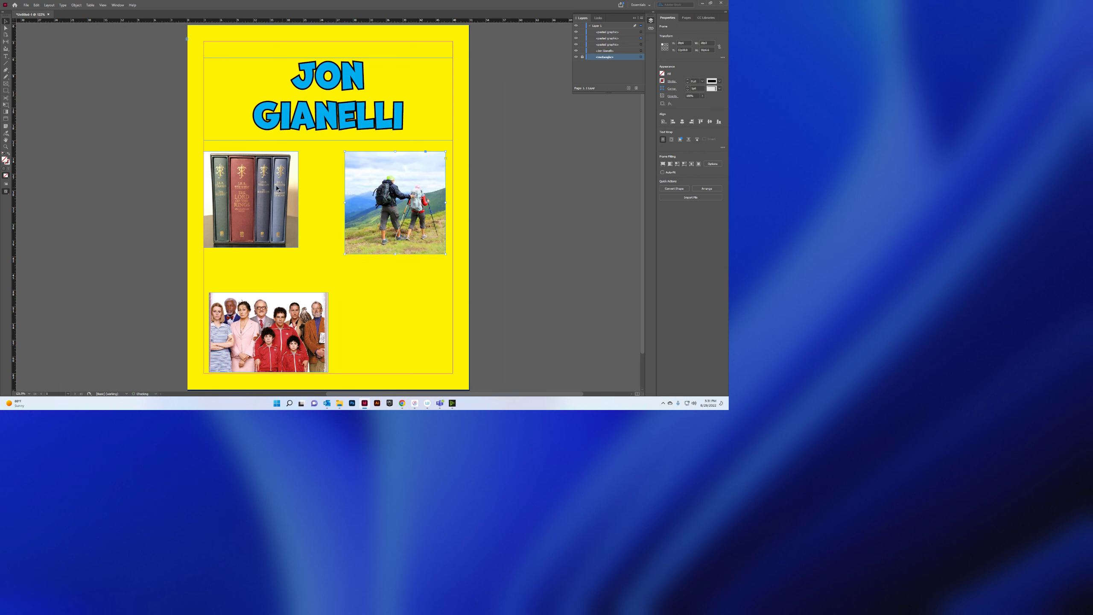
left_click_drag(277, 201, 276, 215)
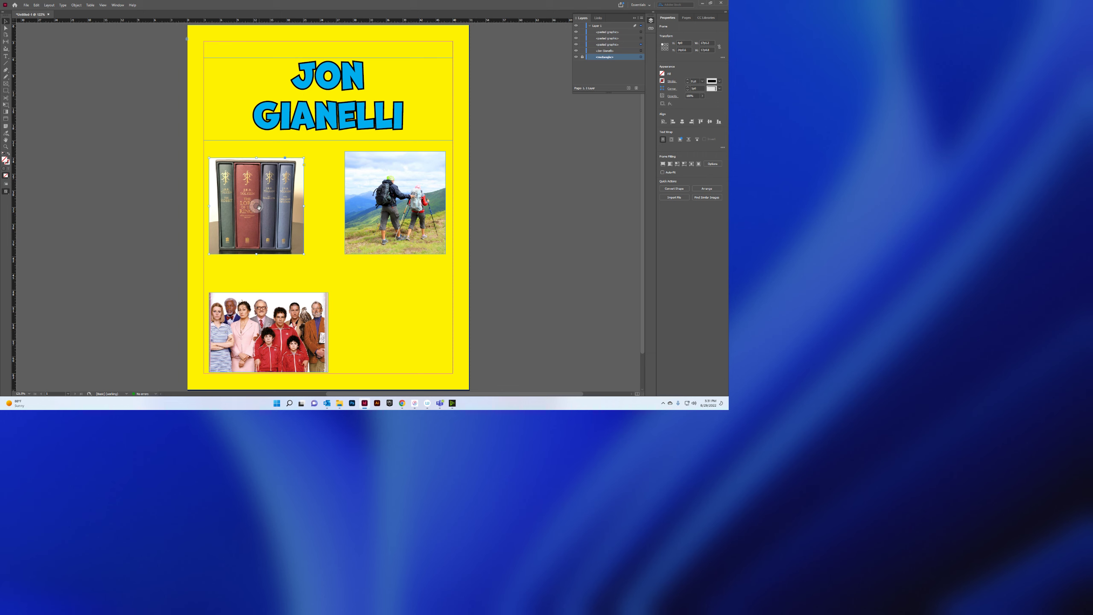
Step: Try shifting the books image inside its frame and undo the shift
left_click(257, 206)
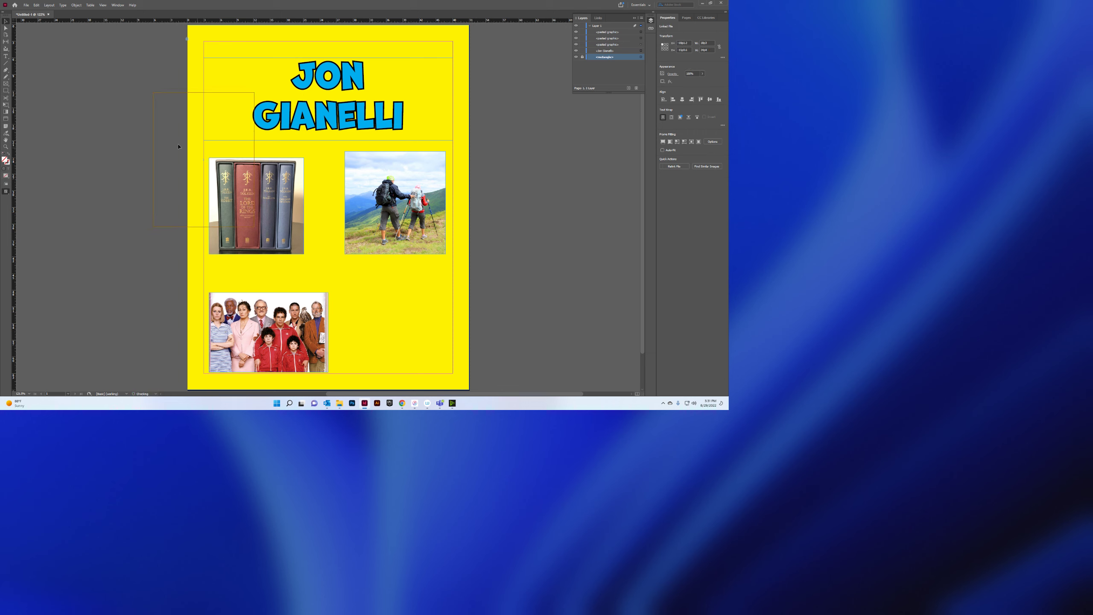
left_click_drag(257, 206, 228, 161)
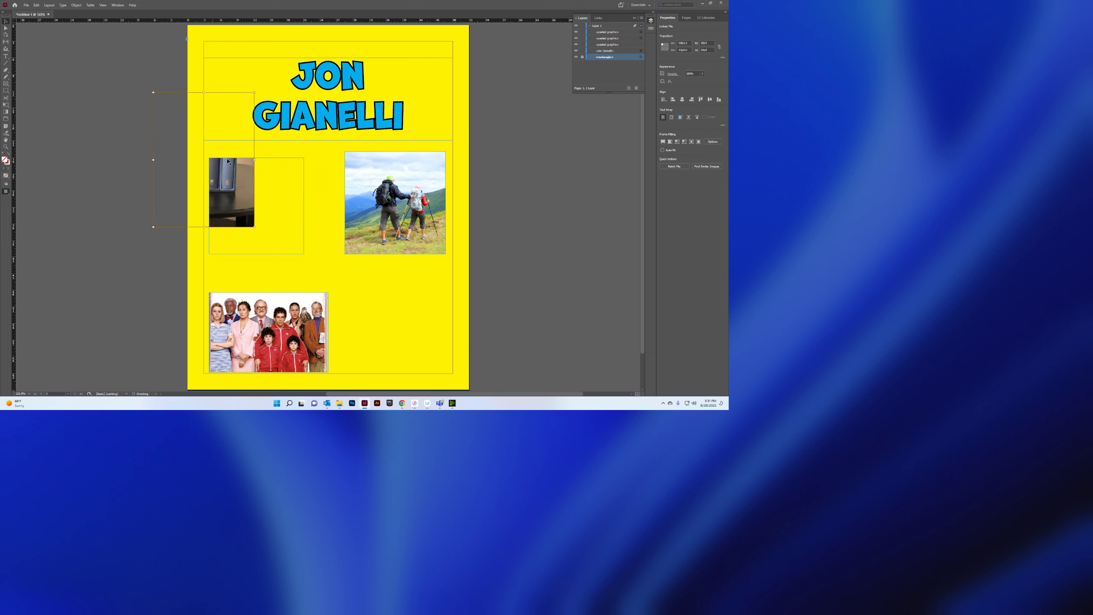
key("ctrl+z")
left_click(339, 190)
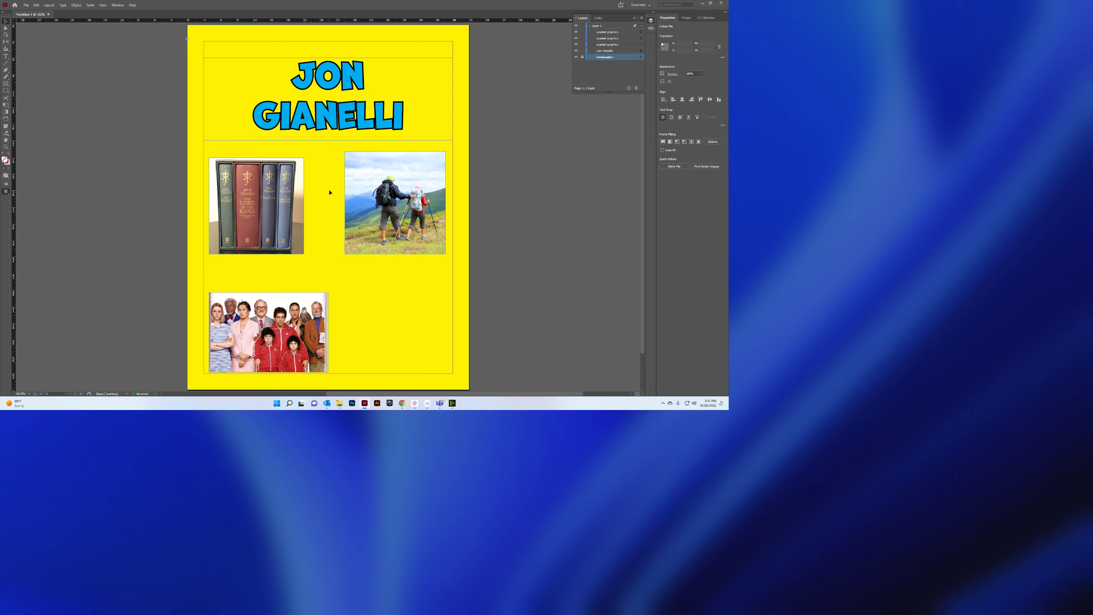
left_click(253, 205)
key("Escape")
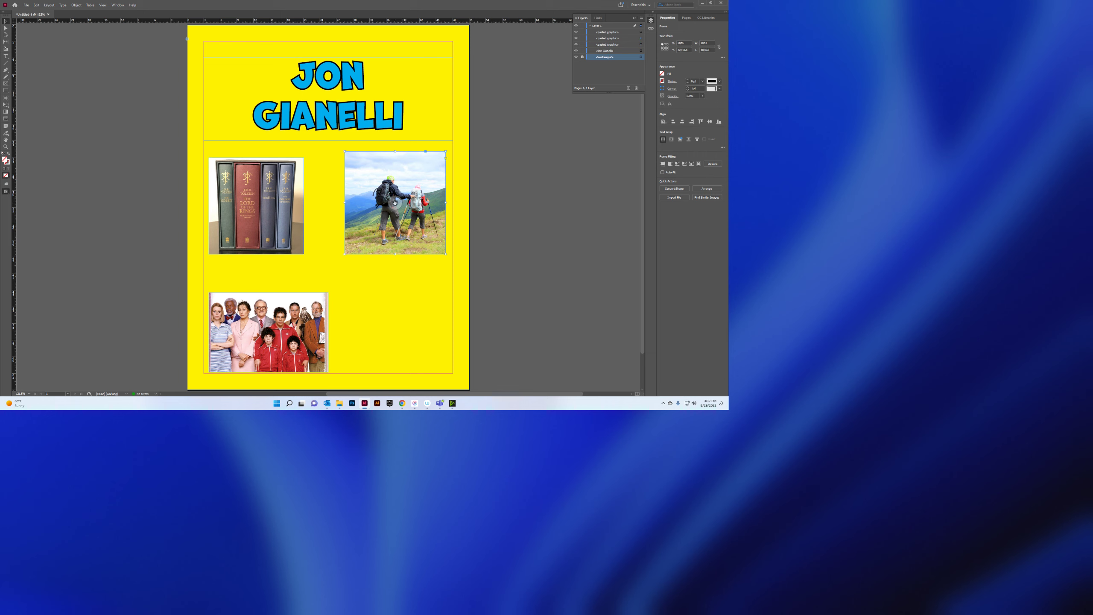
Step: Reposition the hiking image horizontally inside its frame so both hikers show and the image still fills the frame
left_click_drag(395, 202, 392, 177)
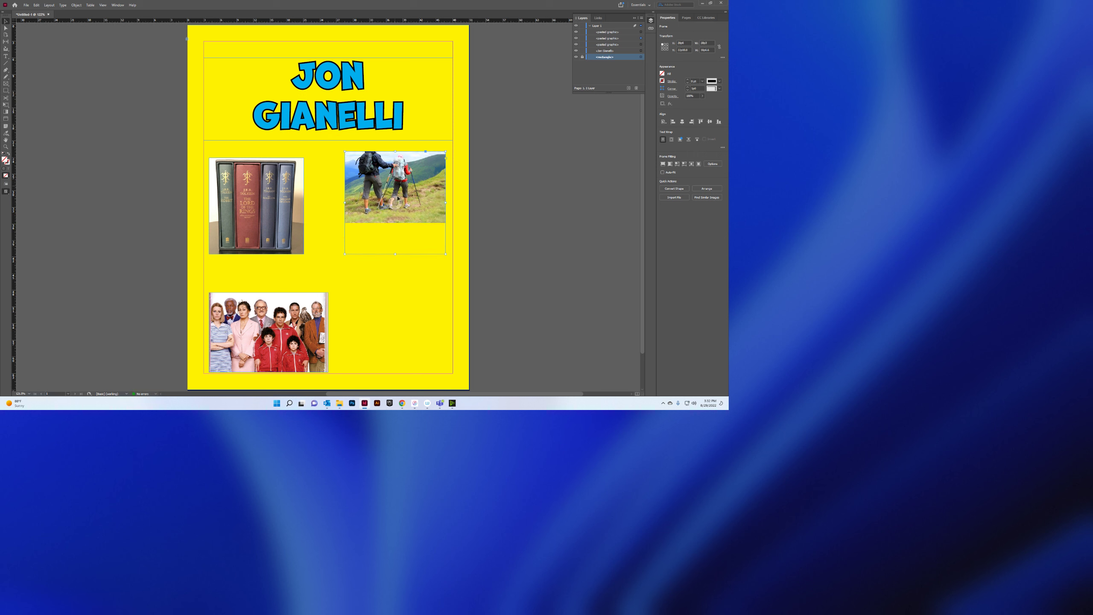
key("ctrl+z")
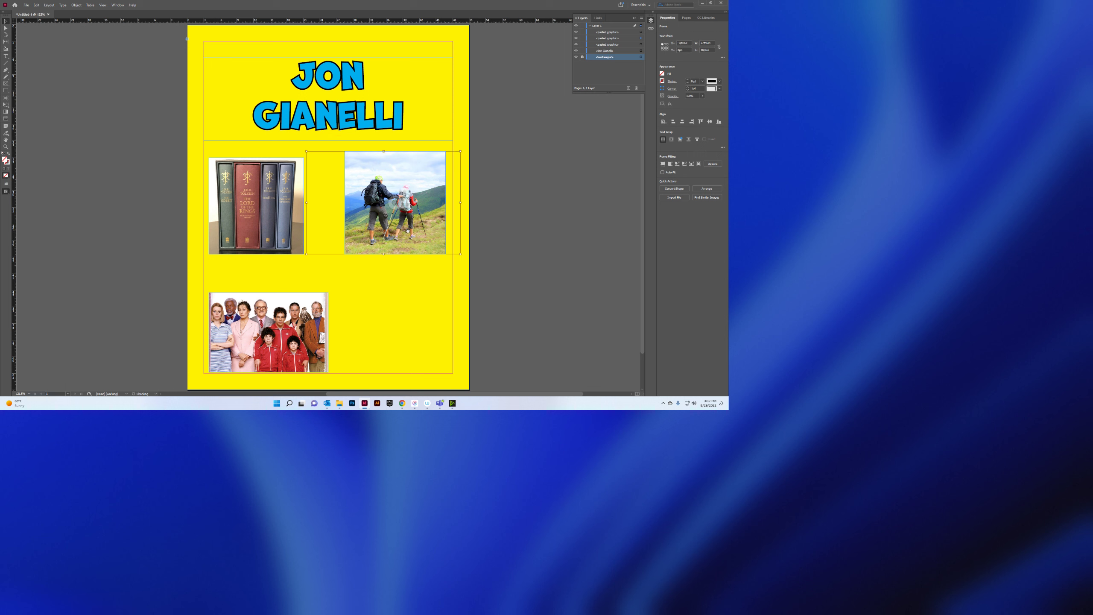
key("ctrl+z")
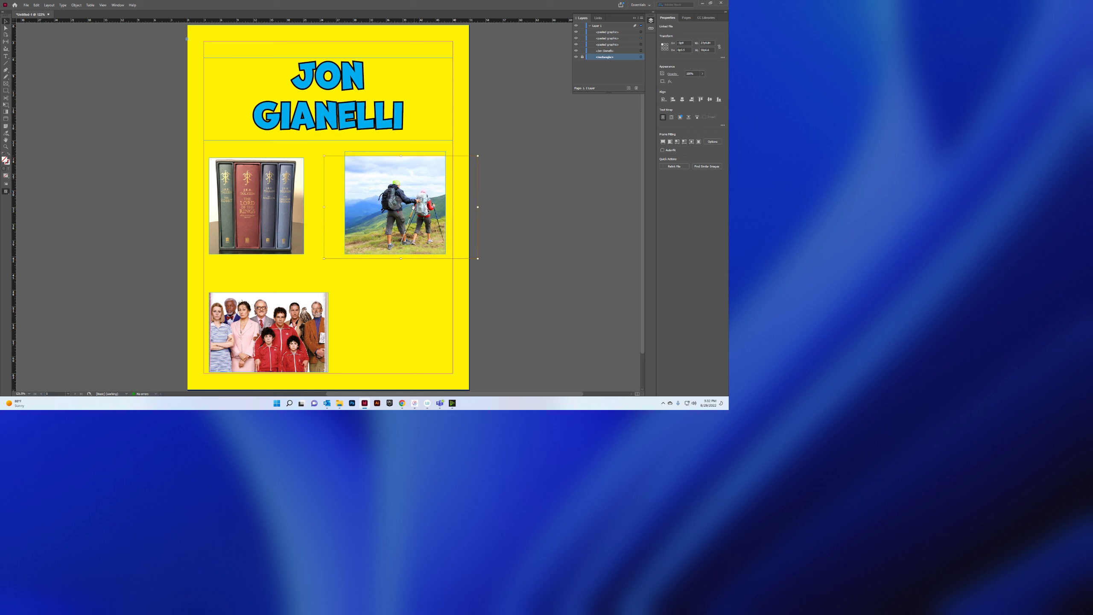
key("ctrl+z")
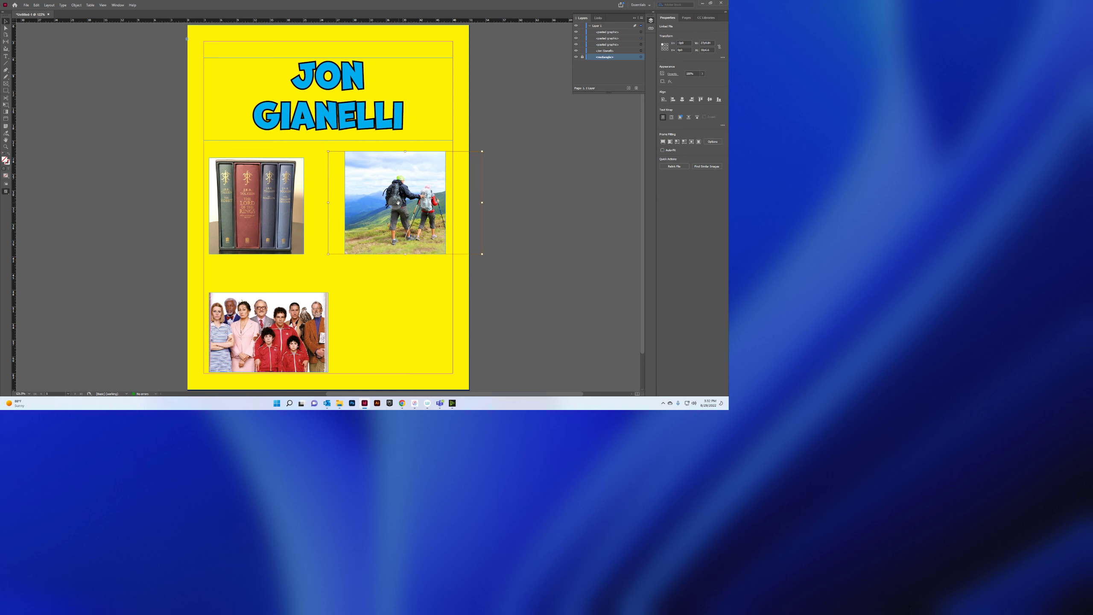
left_click_drag(398, 203, 396, 202)
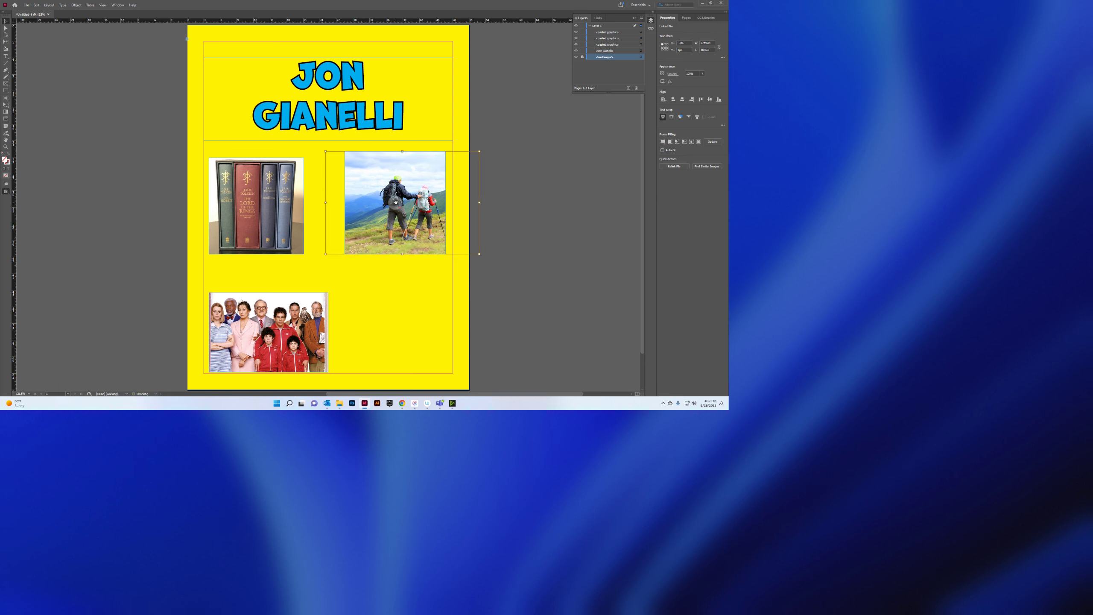
left_click(415, 290)
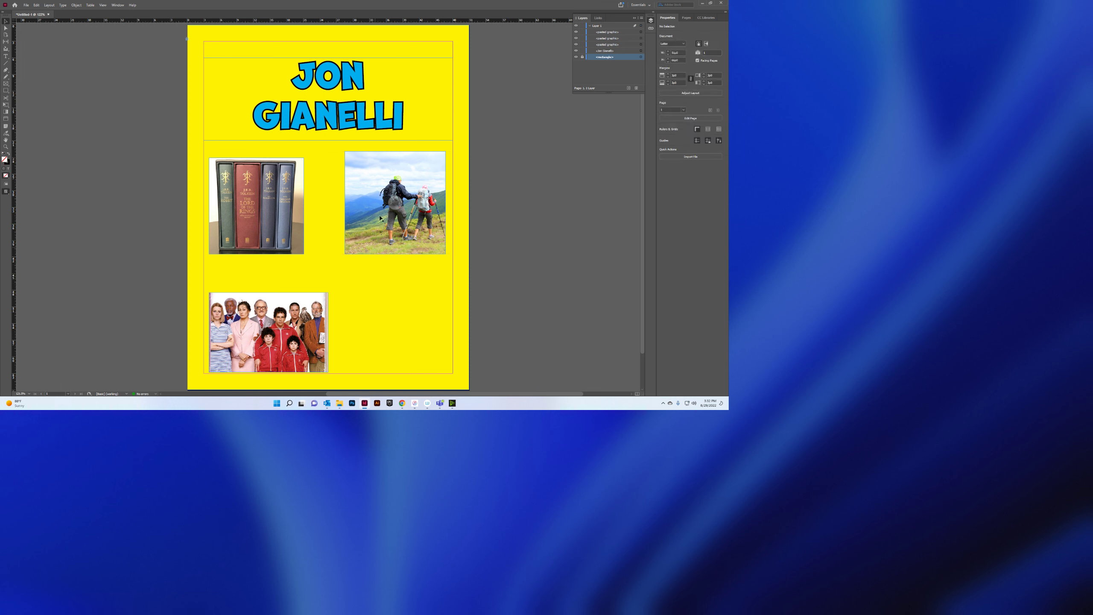
Step: Move the framed hiking photo slightly lower and scale it down proportionally together with its frame, undoing any resize that crops it
left_click_drag(391, 228, 402, 190)
key("ctrl+z")
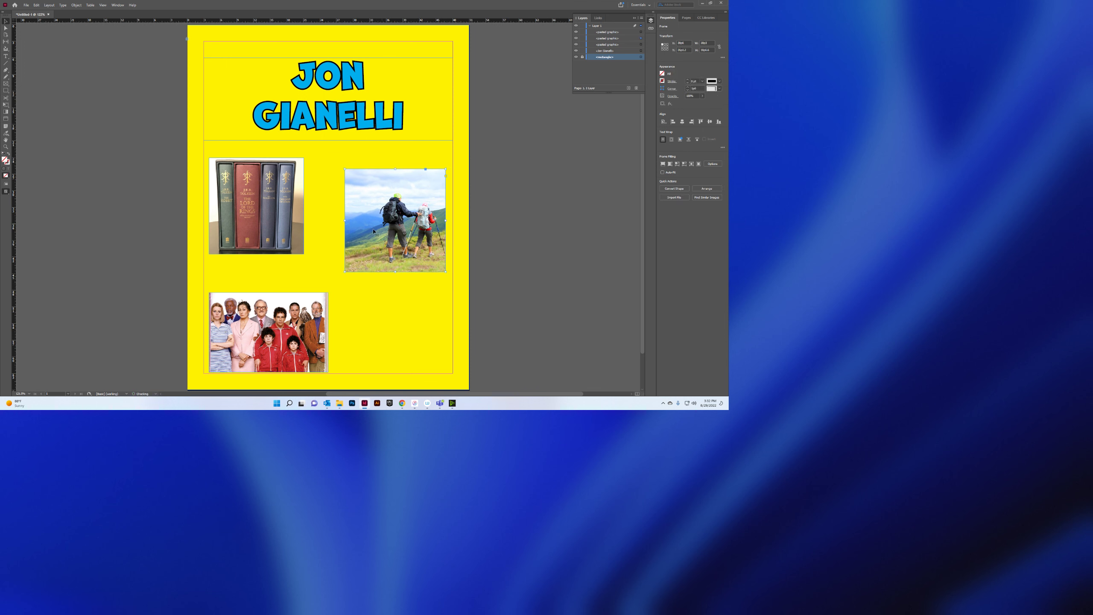
left_click_drag(344, 271, 414, 230)
key("ctrl+z")
left_click_drag(345, 271, 423, 217)
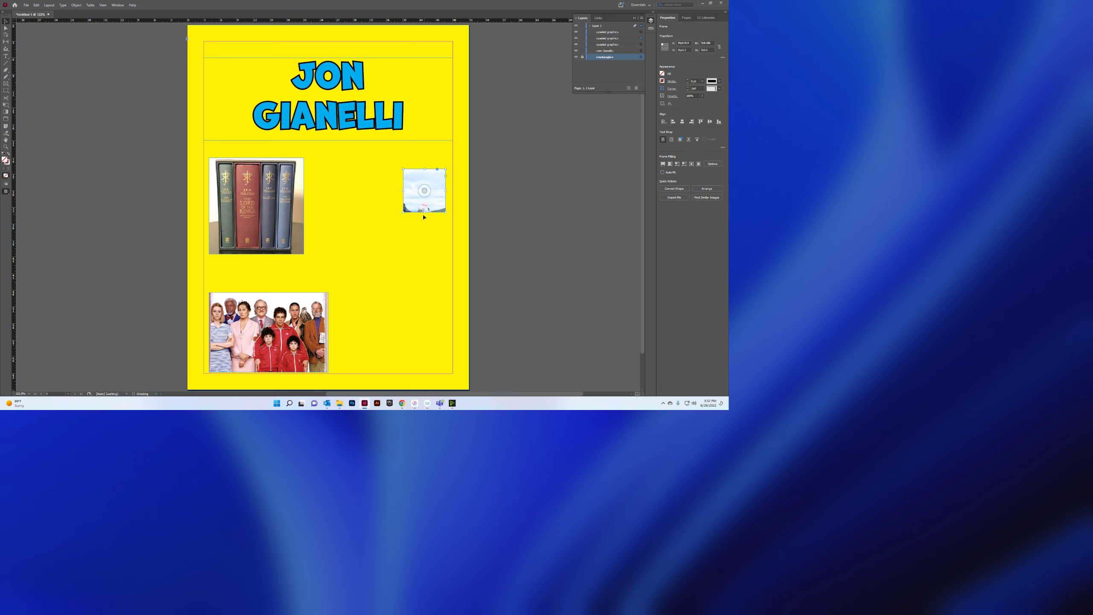
key("ctrl+z")
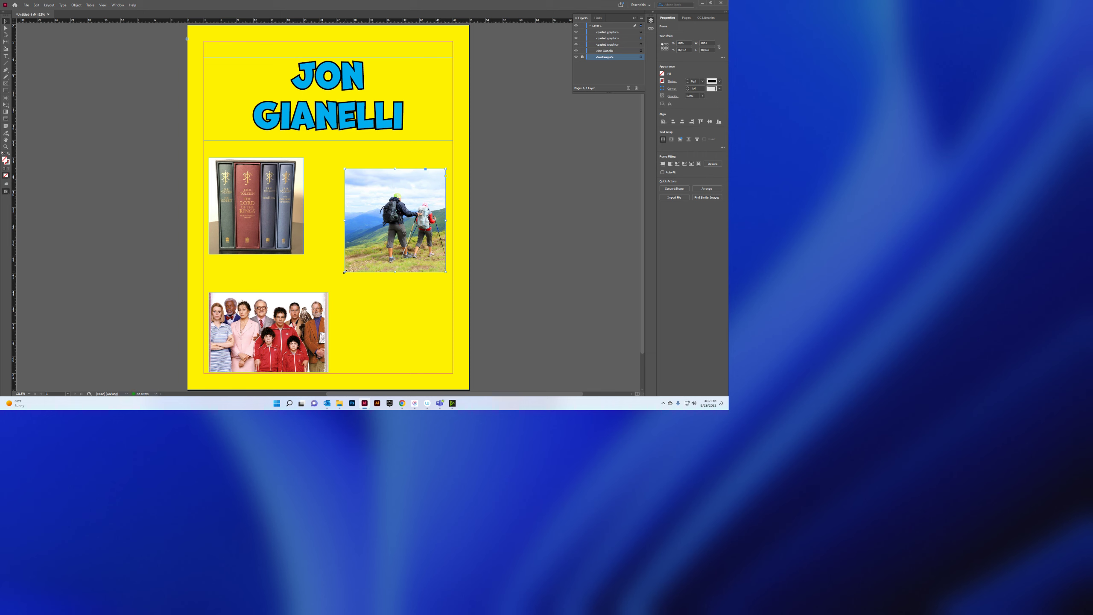
left_click_drag(345, 272, 363, 252)
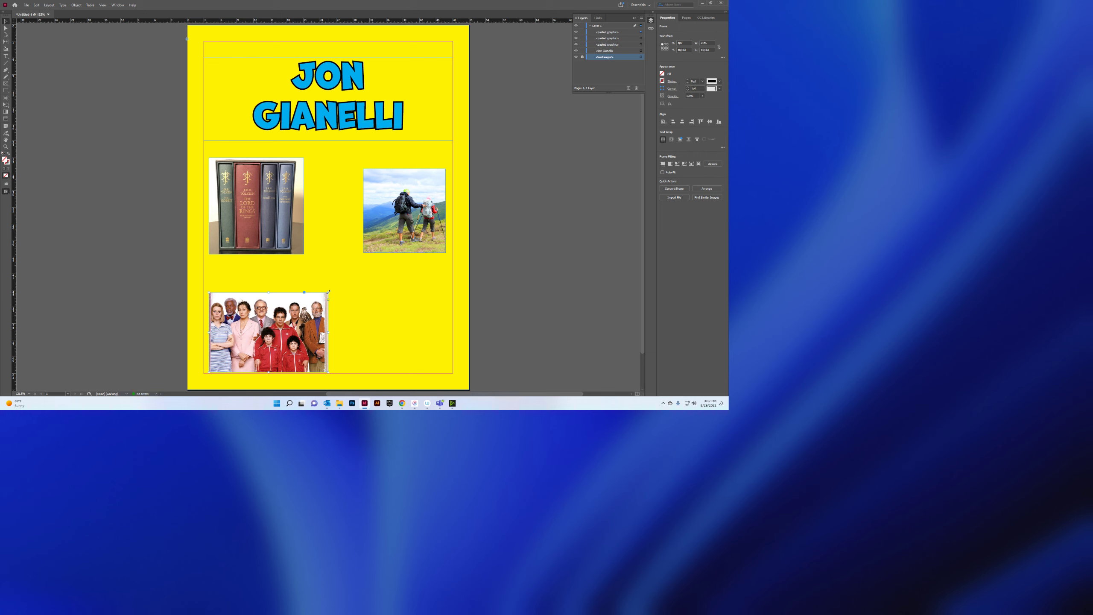
Step: Try resizing the movie cast photo with its frame and undo the changes
left_click_drag(327, 297, 257, 337)
key("ctrl+z")
key("ctrl+z")
left_click_drag(330, 334, 299, 340)
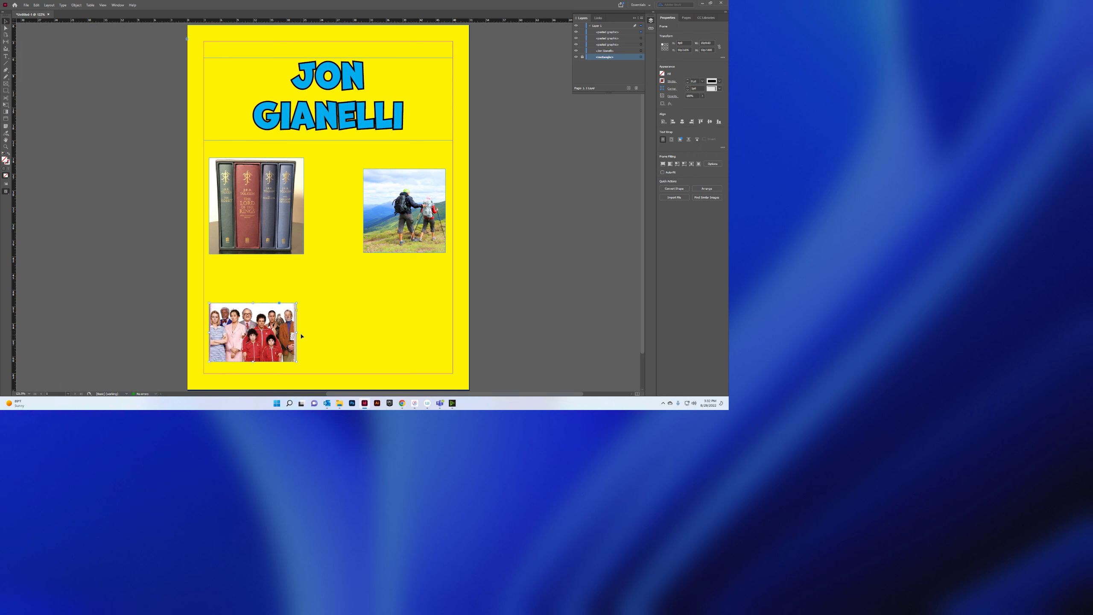
key("ctrl+z")
left_click(330, 266)
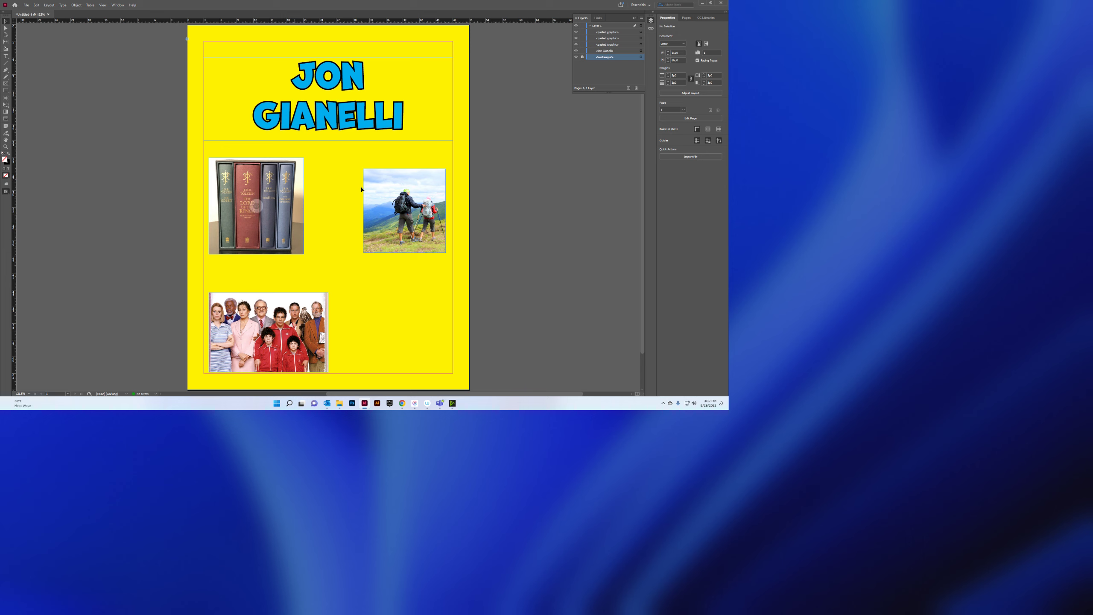
Step: Draw a text frame beside the books photo and enter "My favorite books are the Lord of the Rings"
left_click(6, 57)
left_click_drag(304, 150, 354, 227)
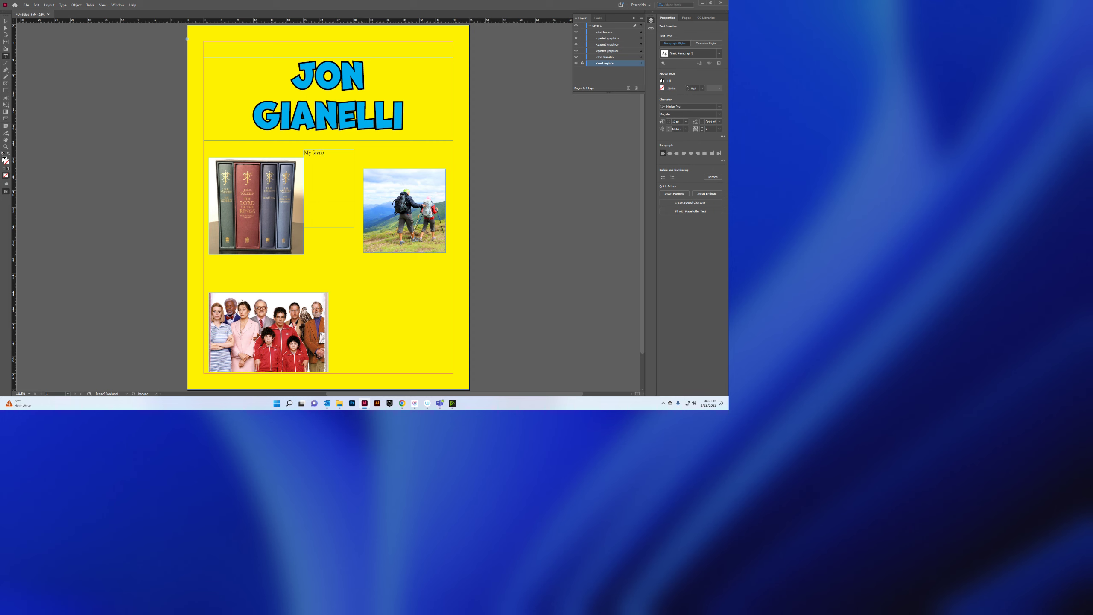
type("My favorite books are the Lord of the Rings")
Step: Add the caption "I love hiking" below the hiking photo and "My favorite movie is Royal Tenenbaums" above the movie cast photo
left_click_drag(365, 254, 445, 285)
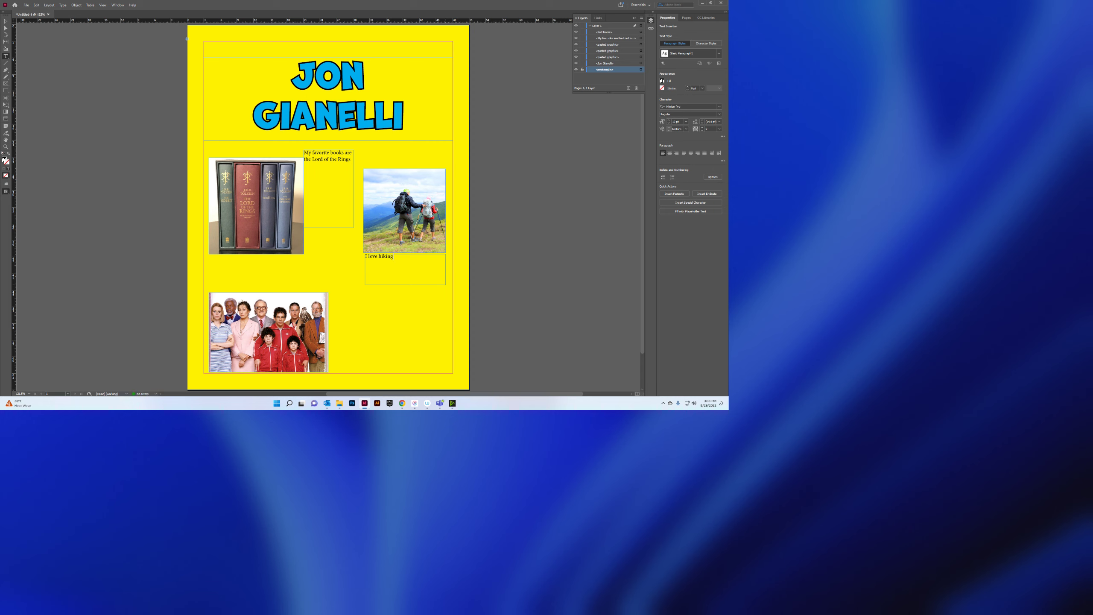
left_click_drag(213, 277, 326, 290)
type("My favorite movie i")
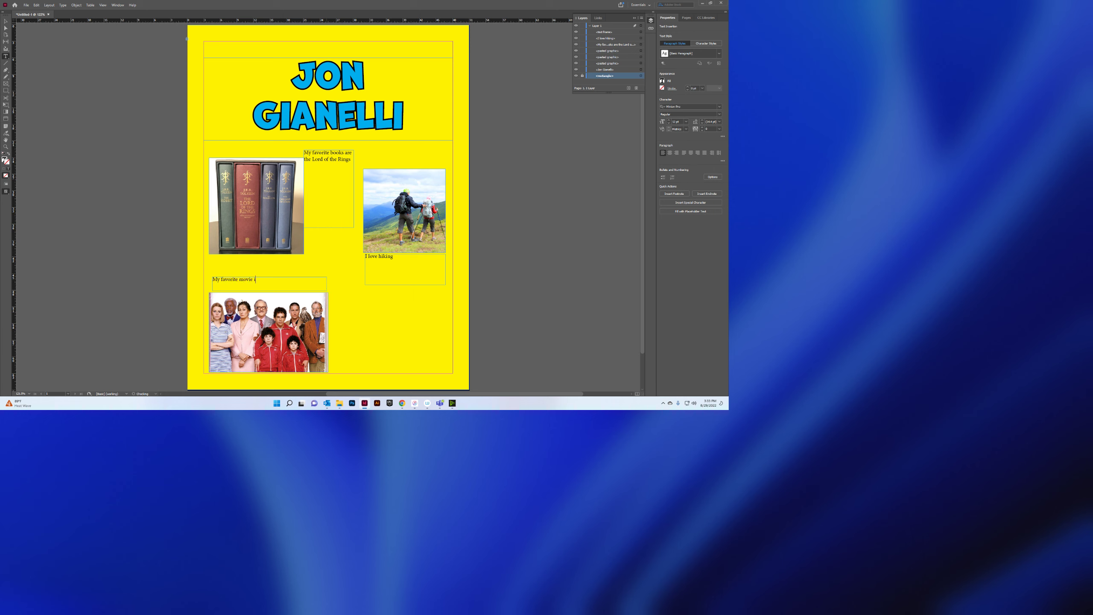
type("s Royal Tenenbaums")
Step: Move the hiking photo and its caption up together, and place the books caption above the books photo
left_click(6, 20)
left_click_drag(450, 166, 387, 275)
left_click_drag(410, 228, 415, 208)
left_click_drag(333, 164, 264, 156)
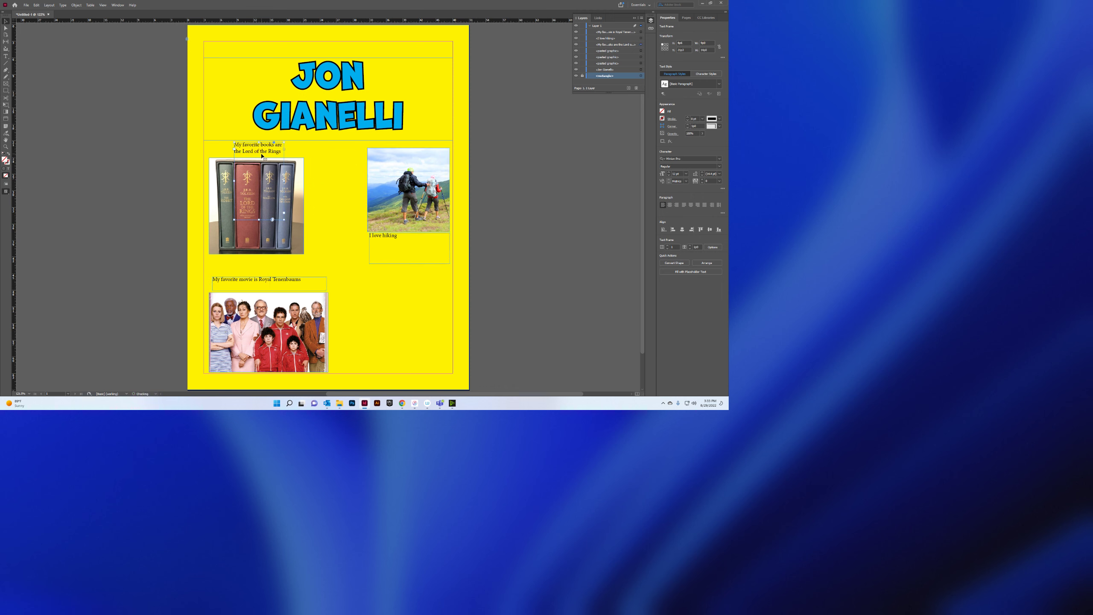
Step: Set the fill of all the text in the books caption to the cyan swatch
double_click(258, 151)
key("ctrl+a")
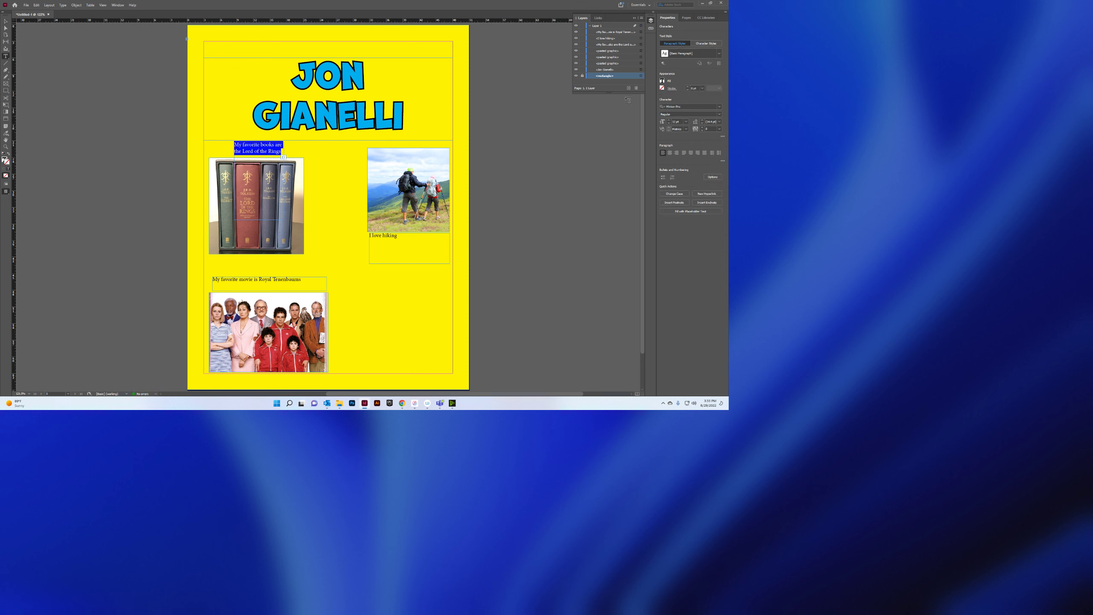
left_click(662, 81)
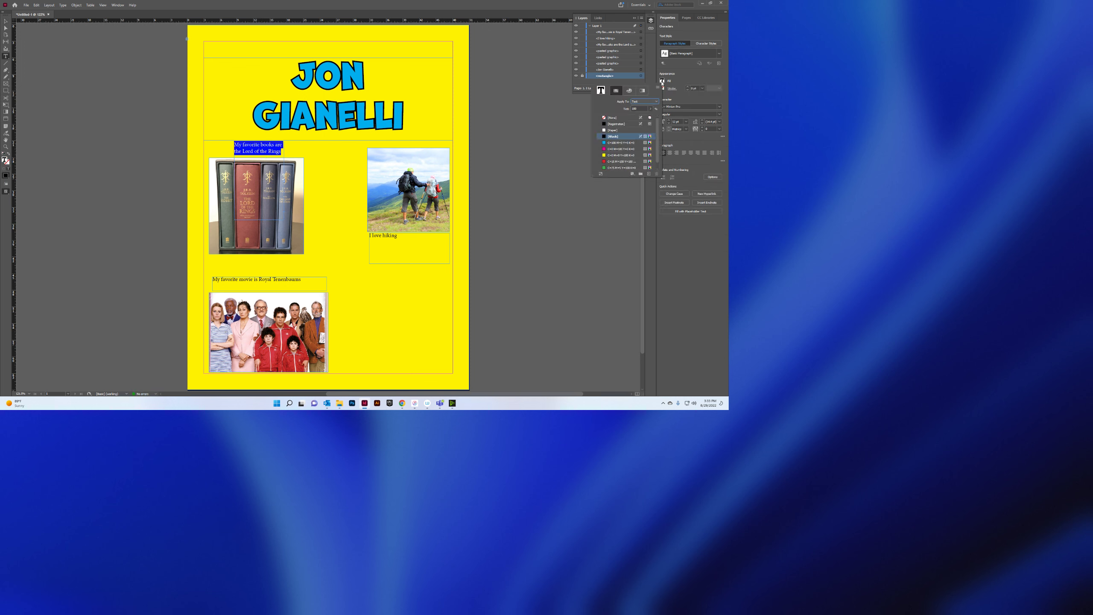
left_click(620, 143)
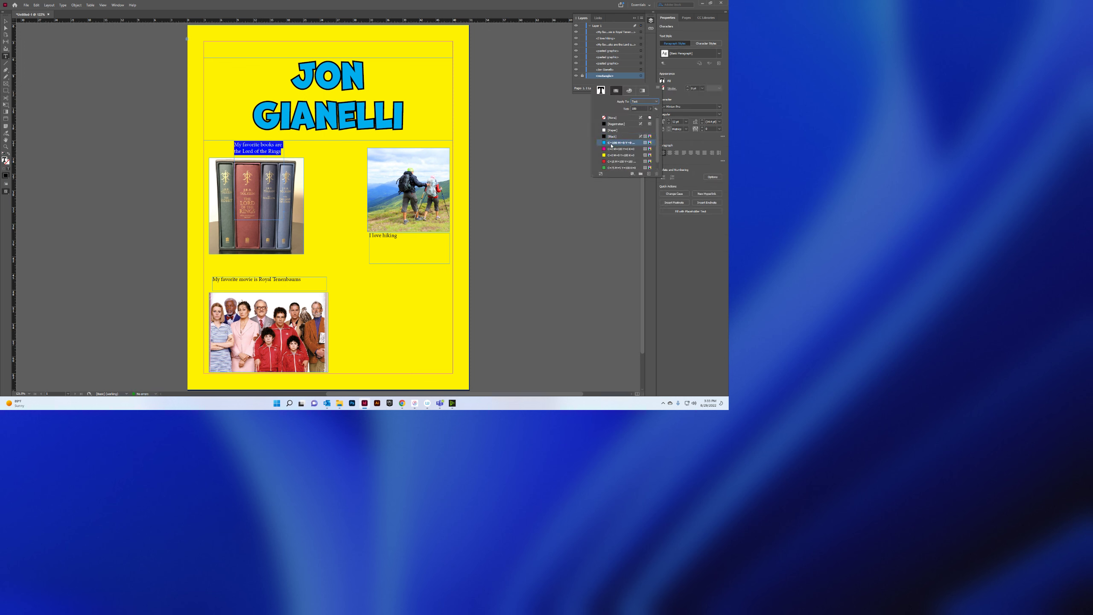
Step: Change the font of the selected books caption to Bebas Neue
left_click(721, 108)
left_click(721, 108)
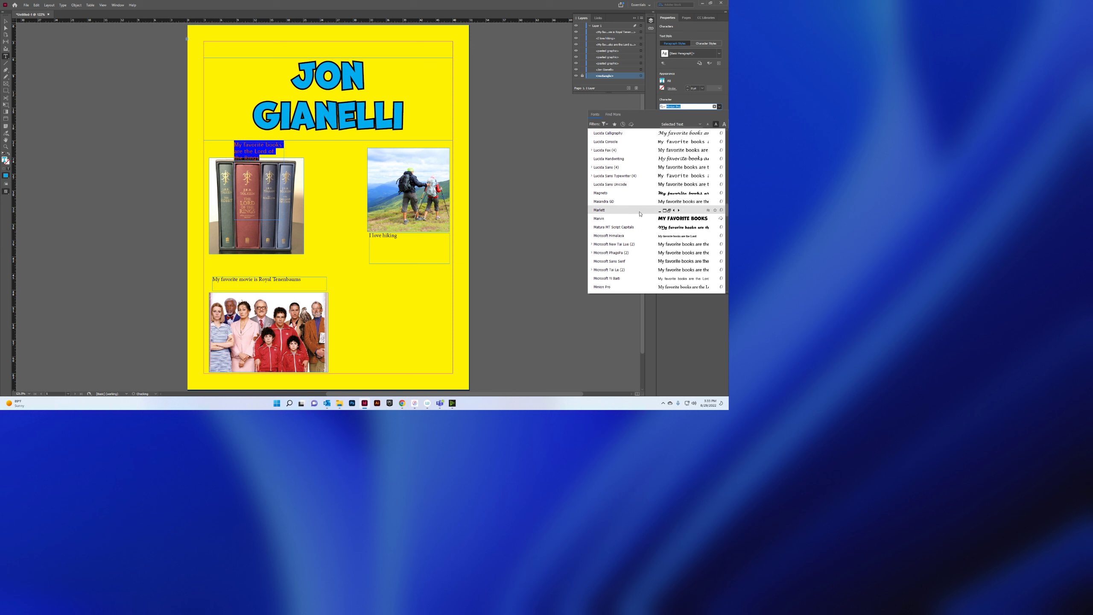
scroll(636, 196, "up", 3)
scroll(641, 194, "up", 10)
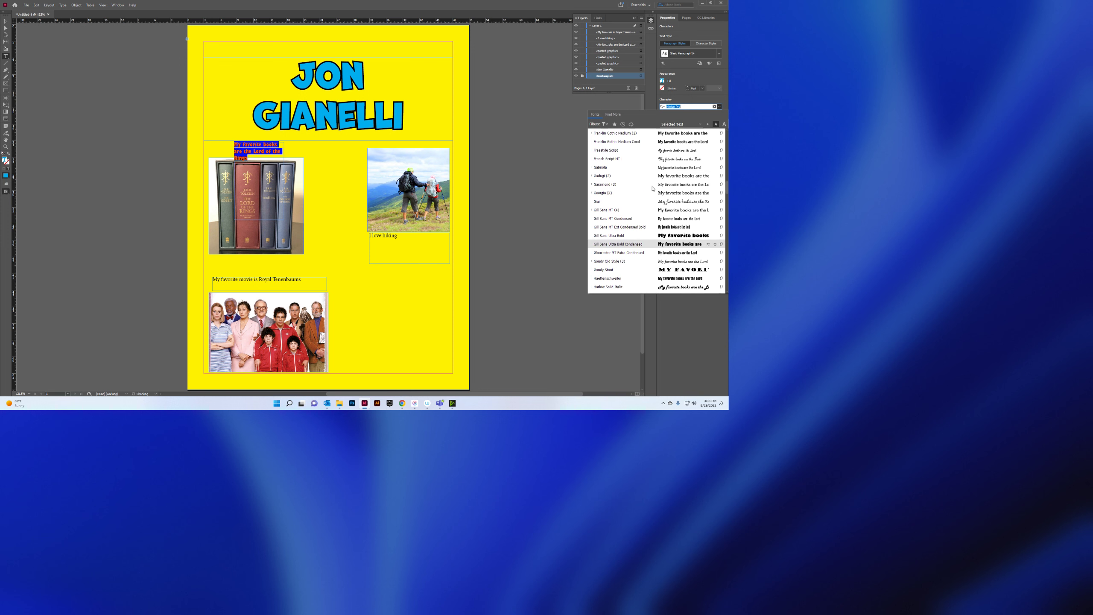
scroll(653, 188, "up", 1)
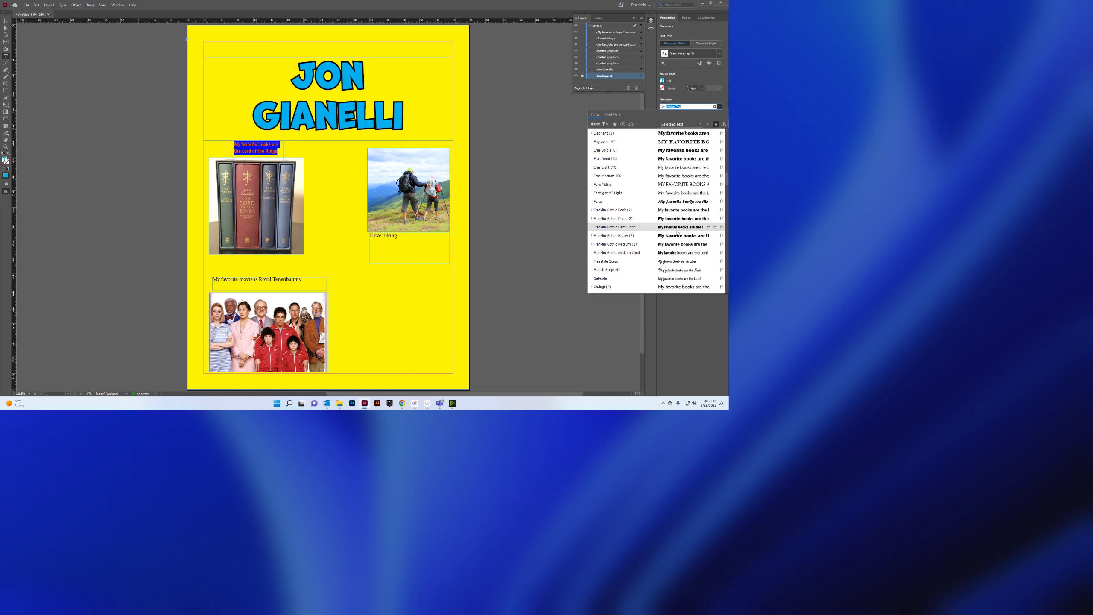
scroll(663, 206, "up", 10)
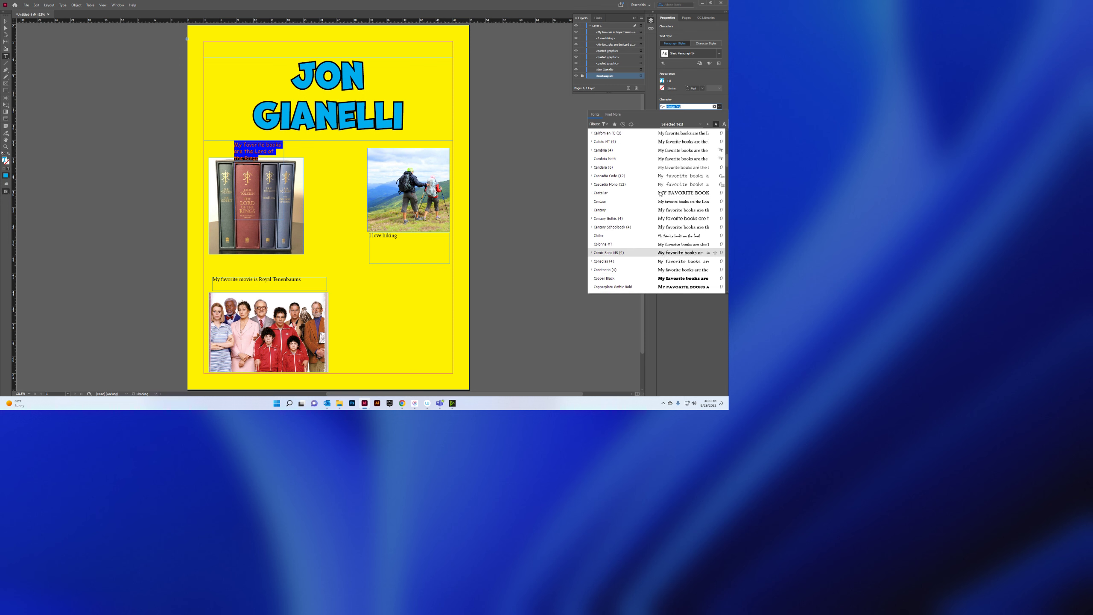
scroll(637, 187, "up", 5)
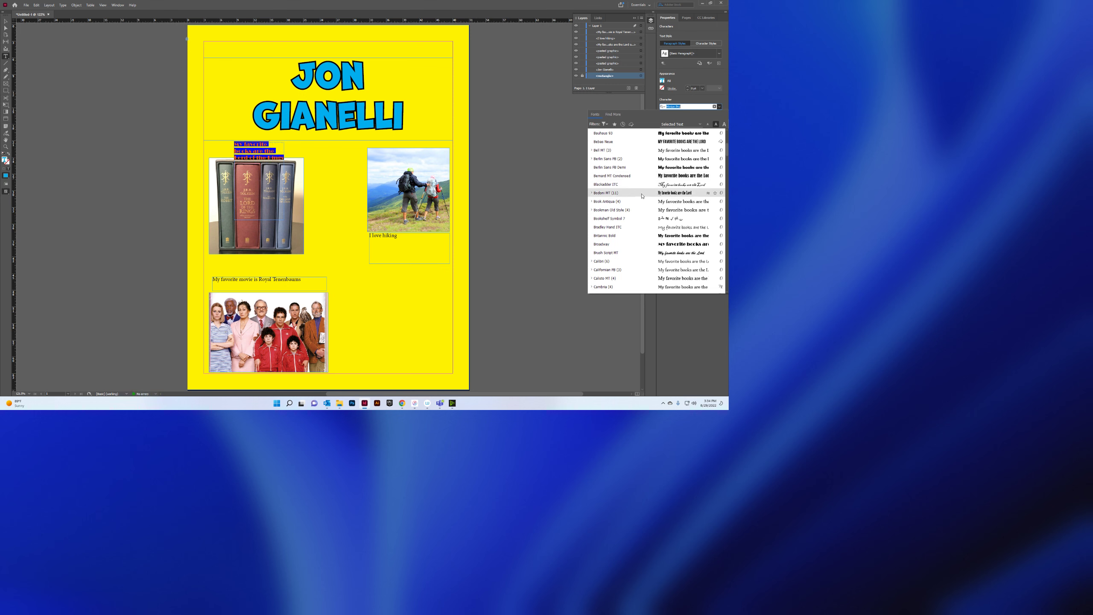
scroll(648, 158, "up", 1)
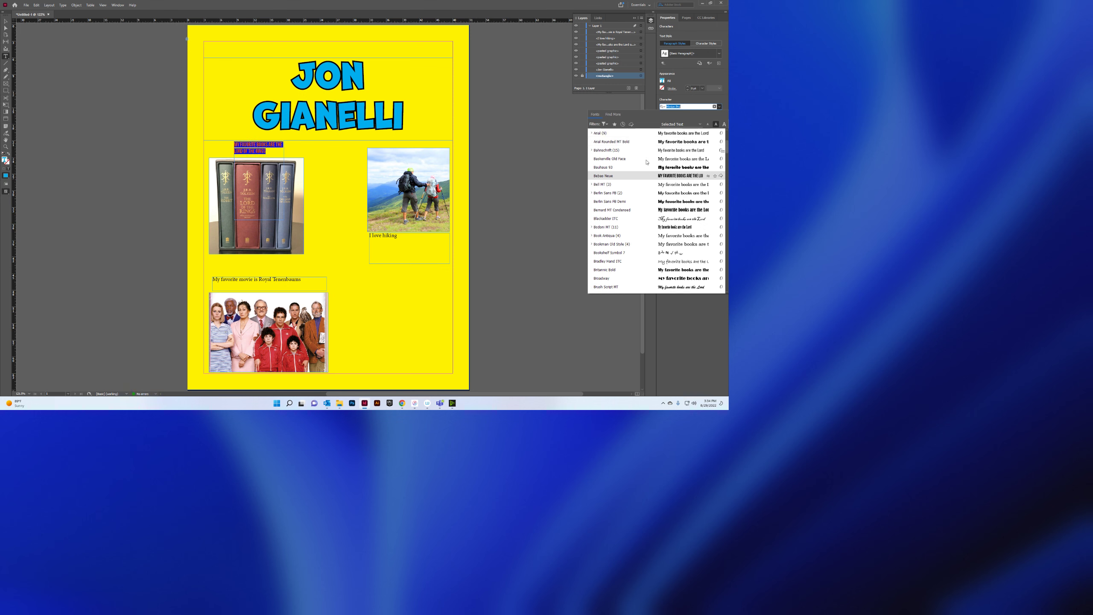
scroll(641, 172, "up", 2)
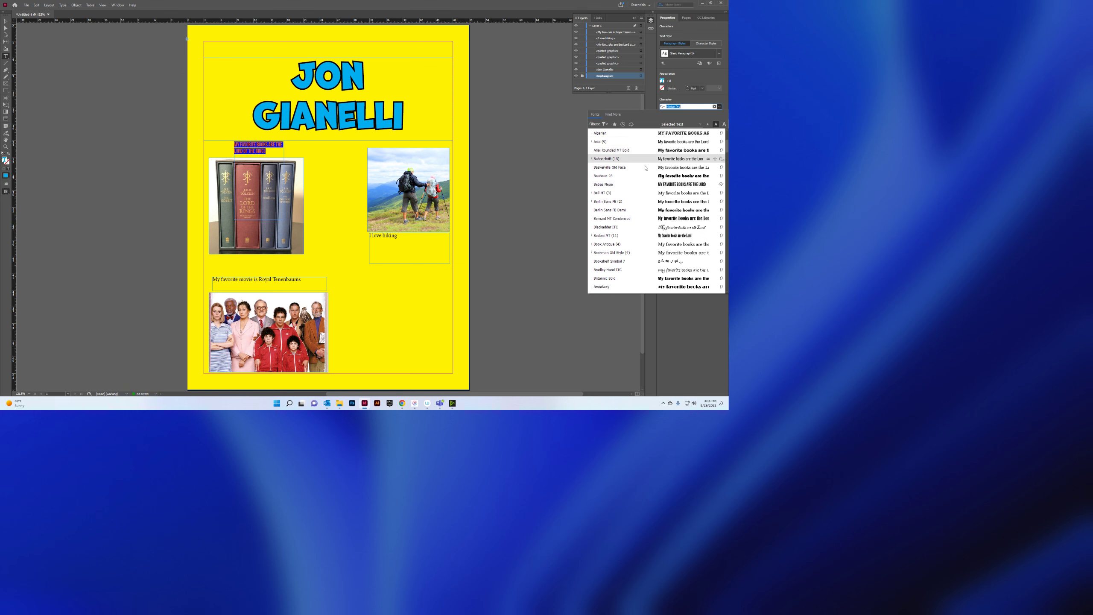
left_click(633, 187)
key("Escape")
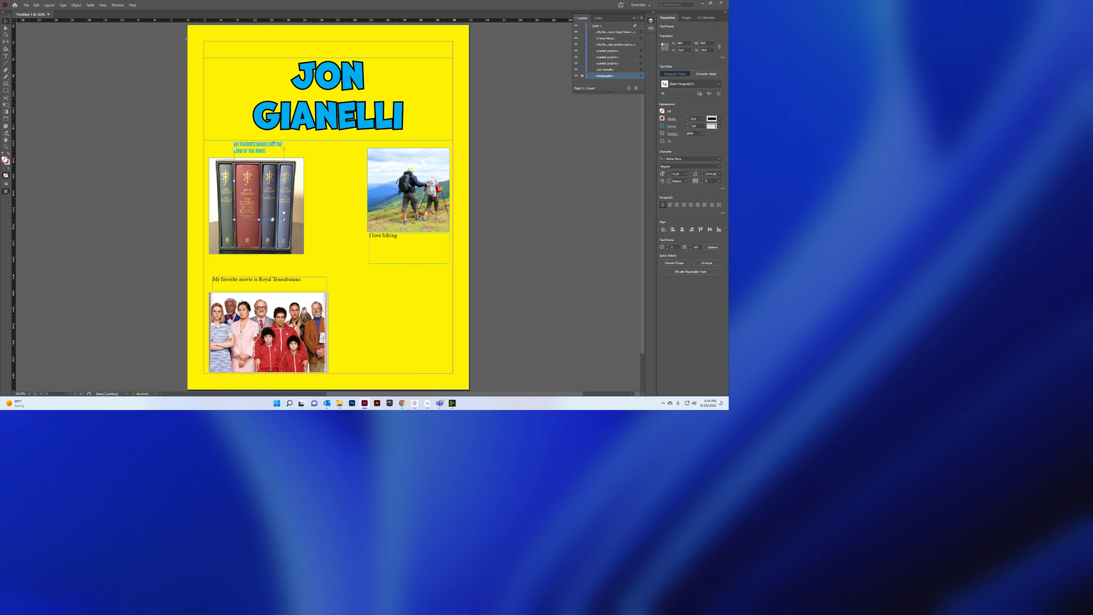
Step: Make the books caption's frame wider and shorter above the books photo, and increase its text size to 20 pt
left_click_drag(284, 220, 277, 150)
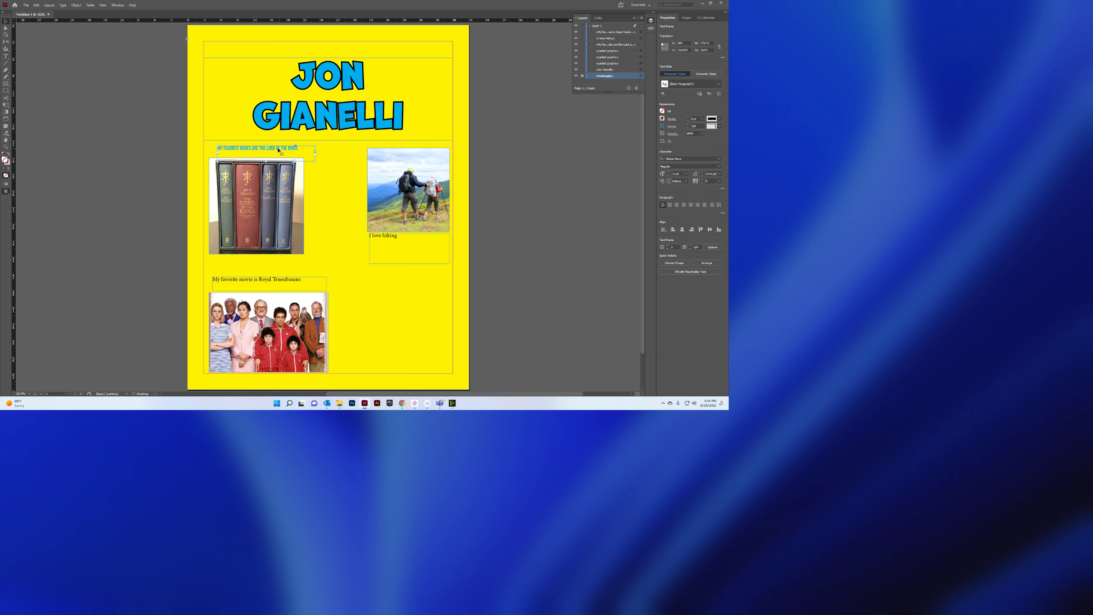
triple_click(278, 150)
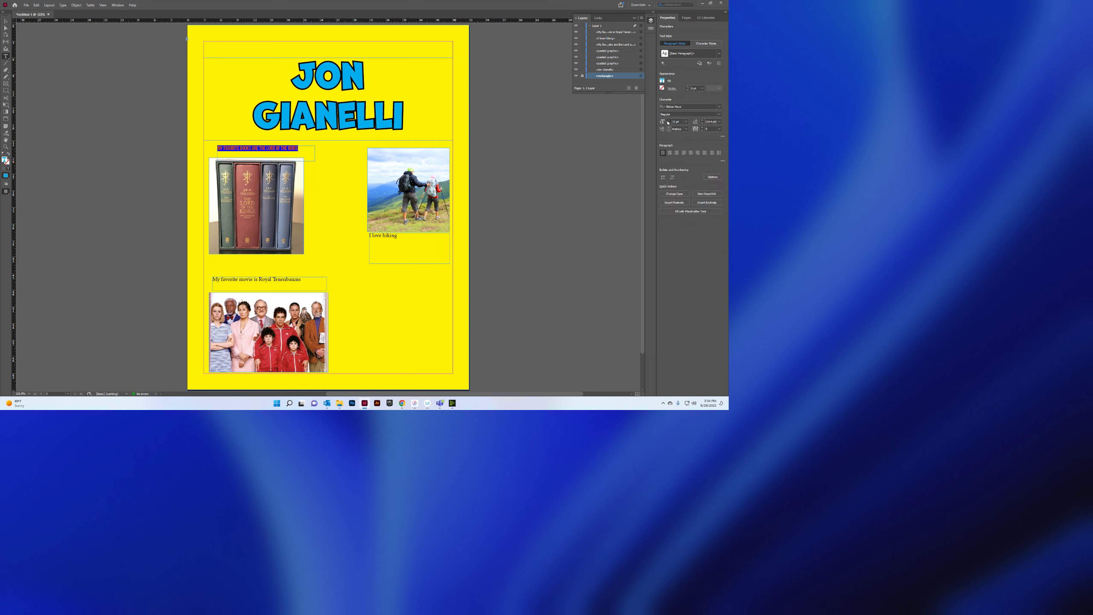
left_click(668, 121)
left_click(668, 121)
left_click(668, 121)
left_click(668, 121)
left_click(668, 121)
left_click(668, 121)
left_click(668, 121)
left_click(668, 121)
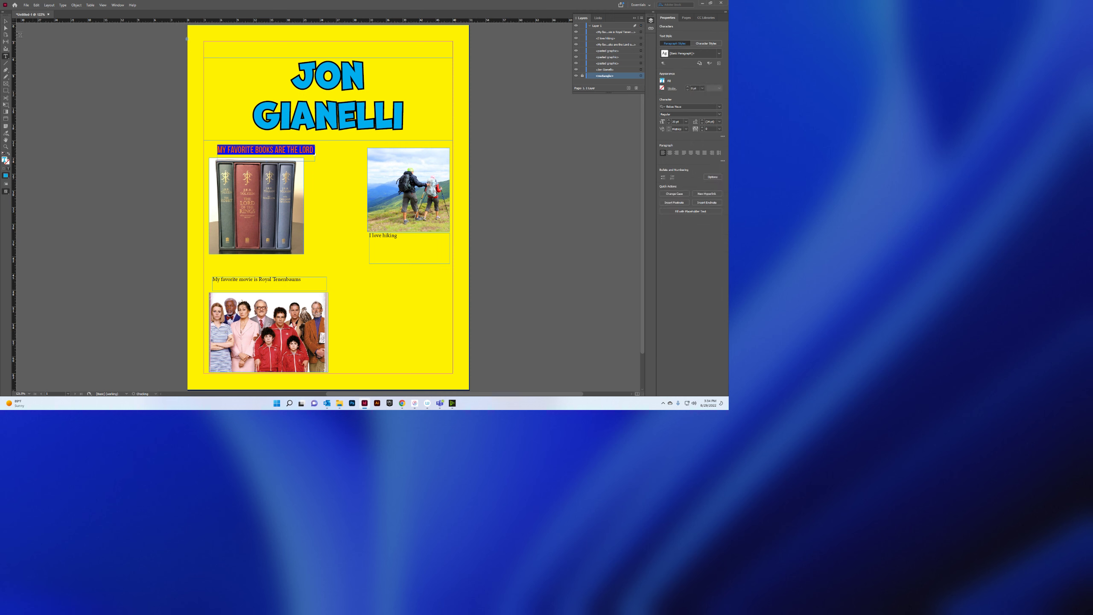
Step: Move the books caption slightly up so it clears the books photo, and center-align its text
key("Escape")
left_click_drag(266, 146, 266, 138)
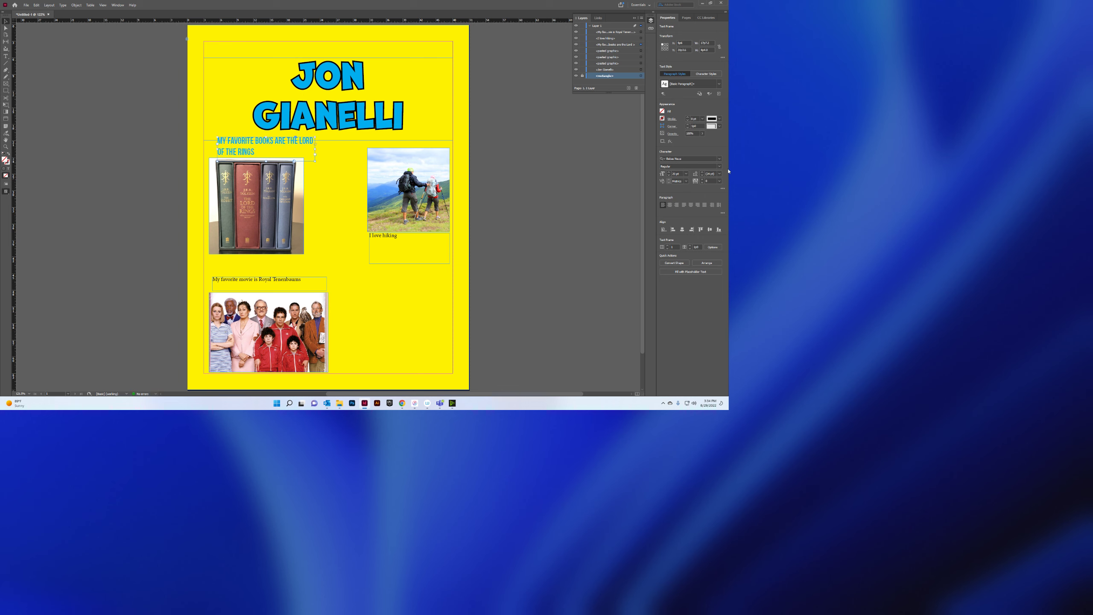
left_click(670, 204)
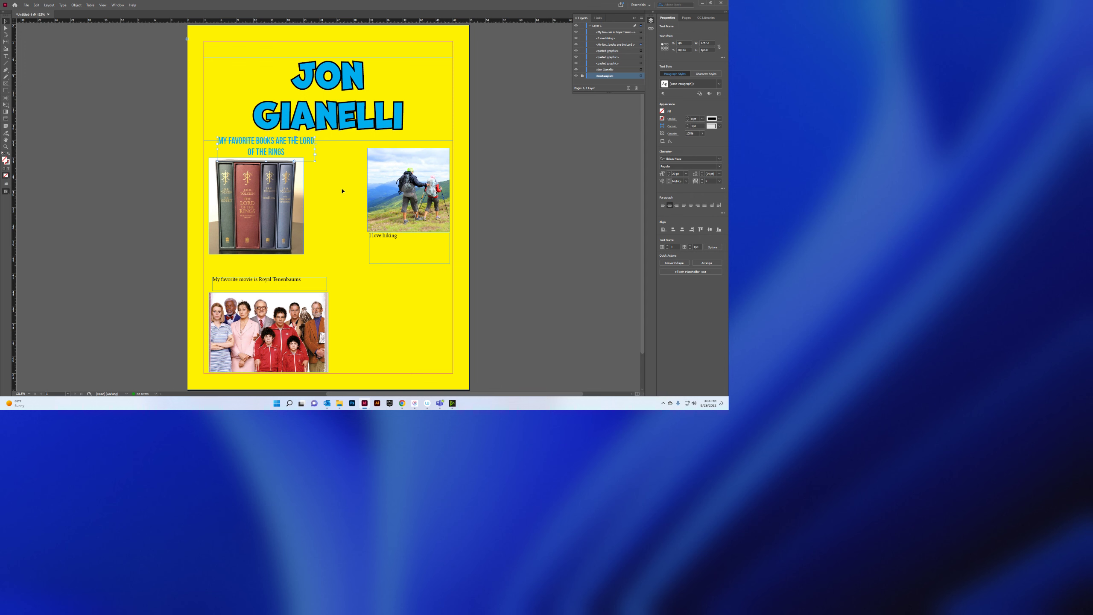
left_click(358, 254)
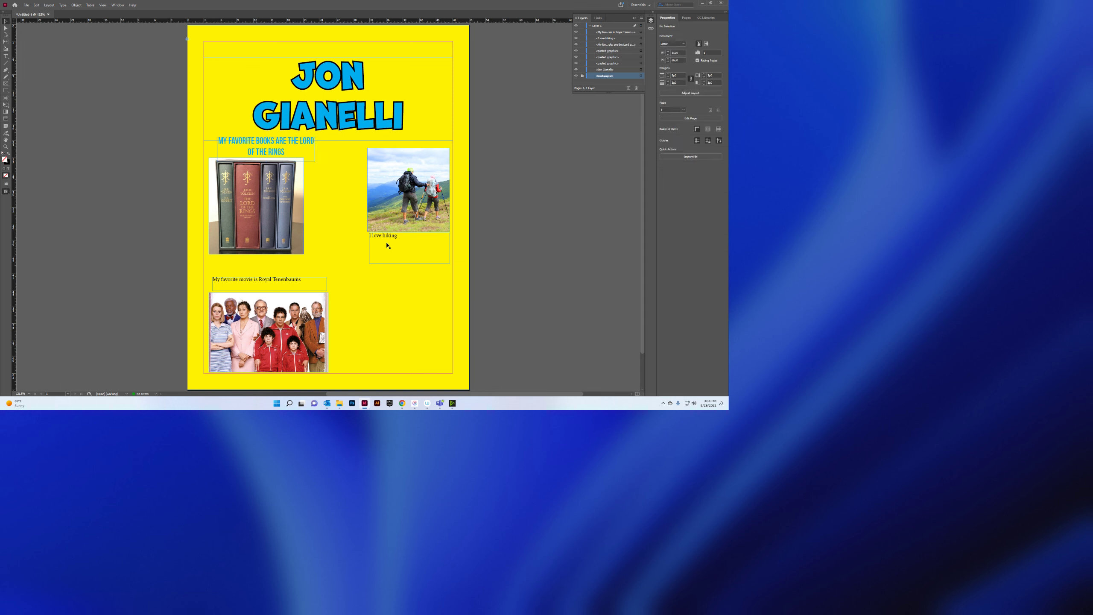
Step: Set the "I love hiking" caption to 20 pt Bebas Neue, matching the books caption
triple_click(272, 152)
left_click(272, 151)
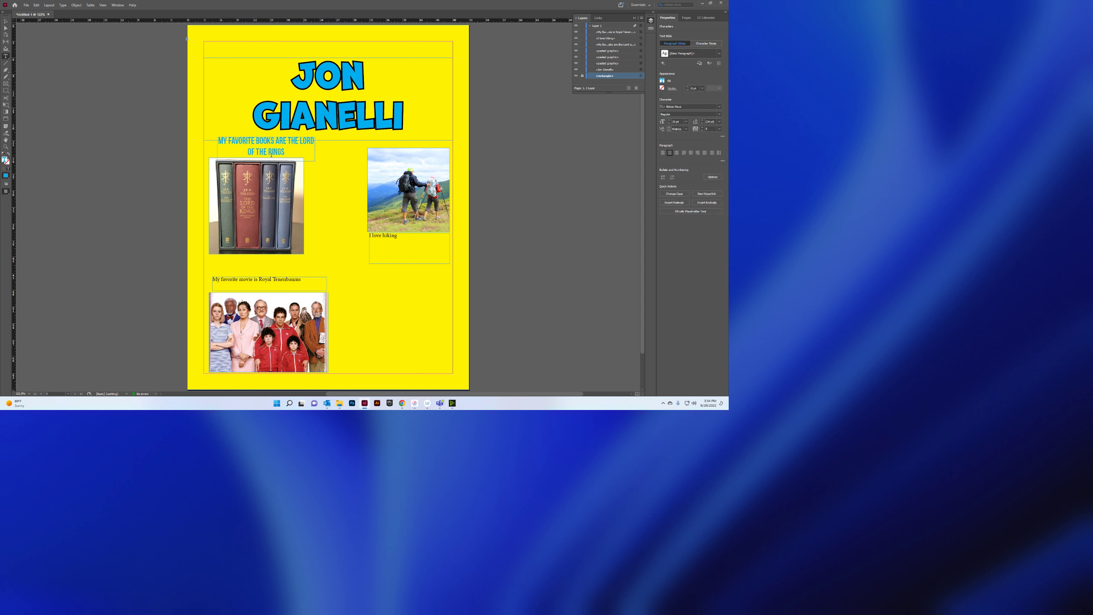
left_click_drag(397, 236, 369, 236)
left_click(281, 151)
left_click_drag(401, 238, 318, 236)
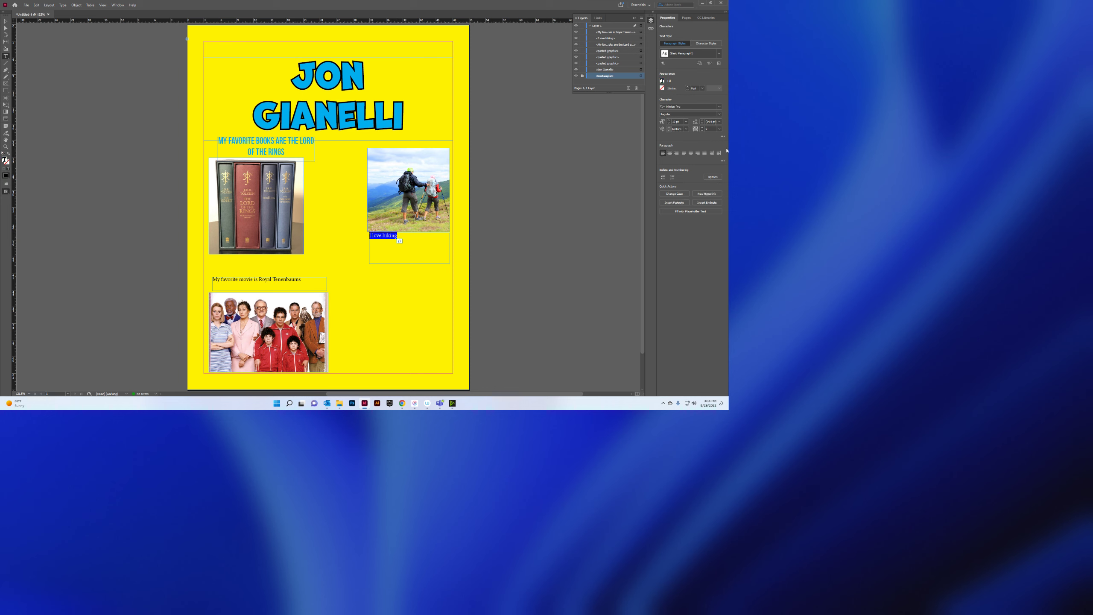
left_click(687, 122)
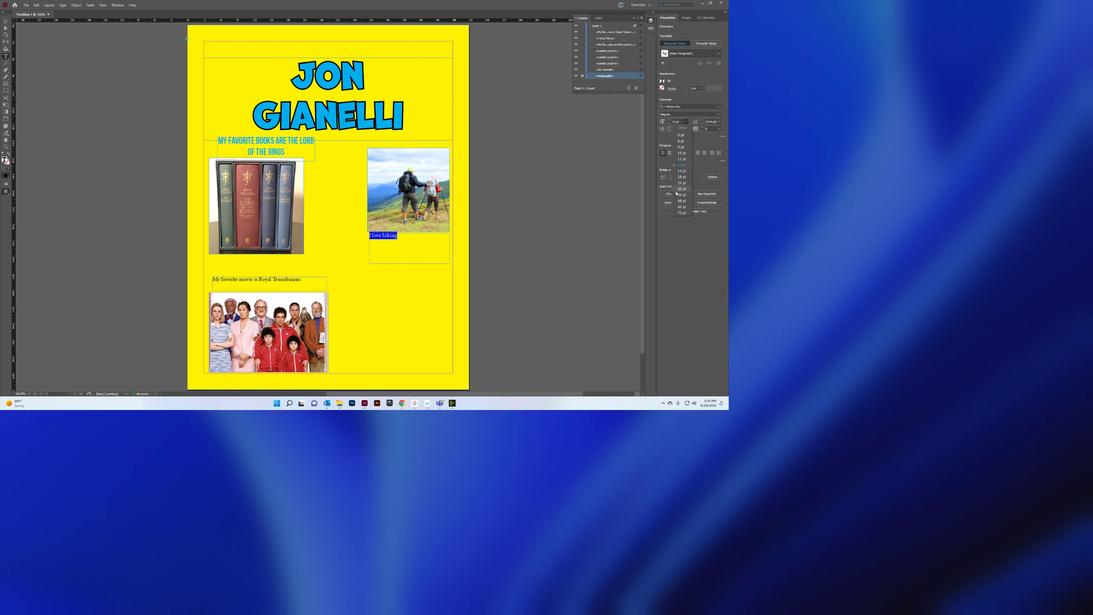
left_click(677, 121)
type("20")
key("Return")
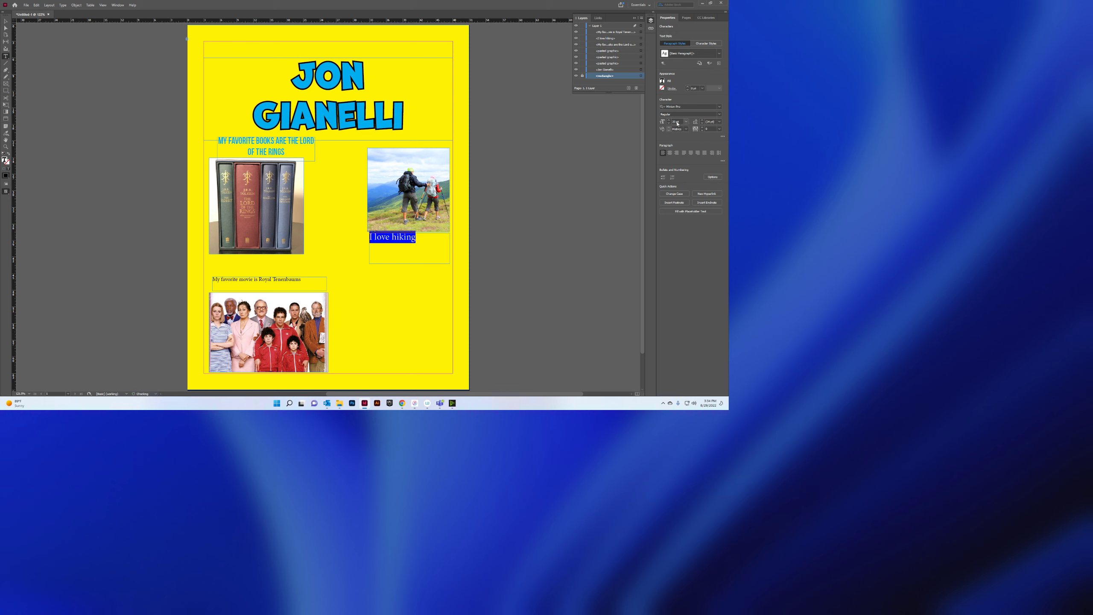
left_click(676, 106)
type("beba")
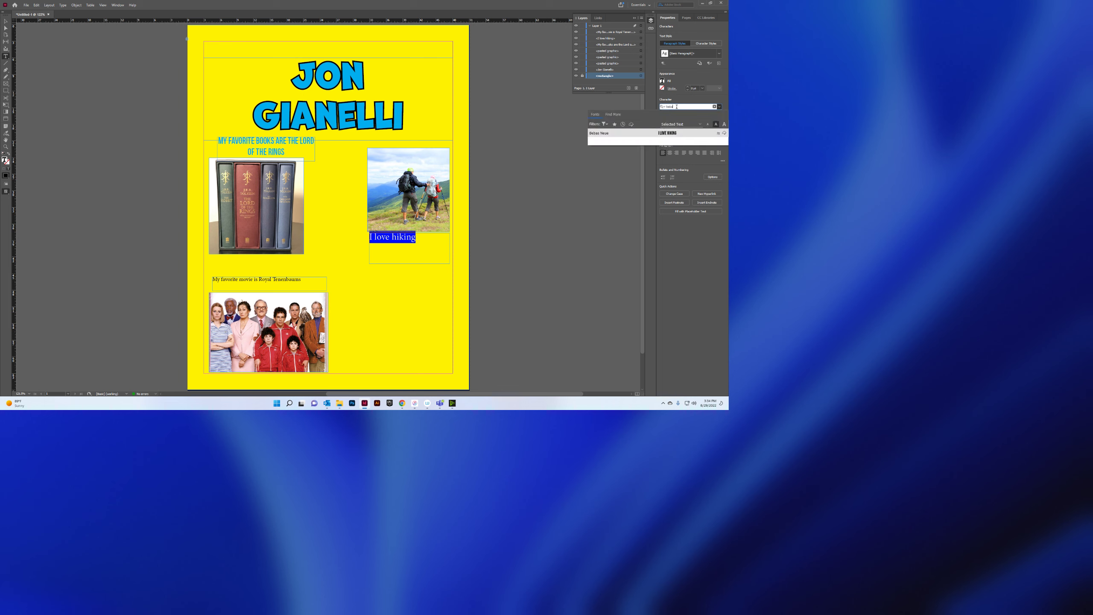
left_click(649, 133)
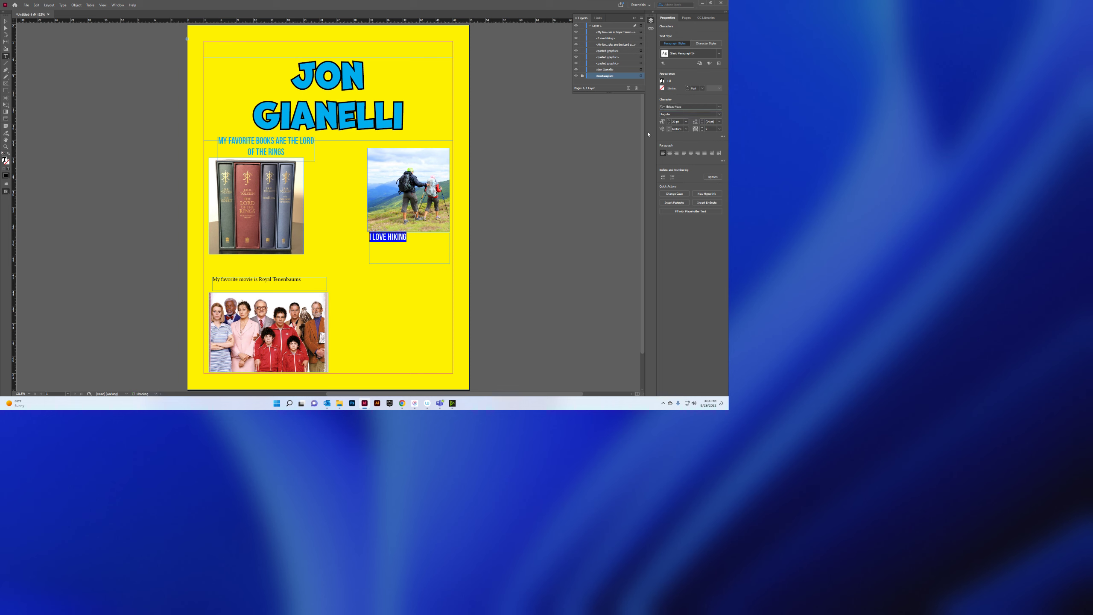
Step: Set all the text of the favorite movie caption to Bebas Neue at 20 pt
left_click(264, 280)
key("ctrl+a")
left_click(690, 106)
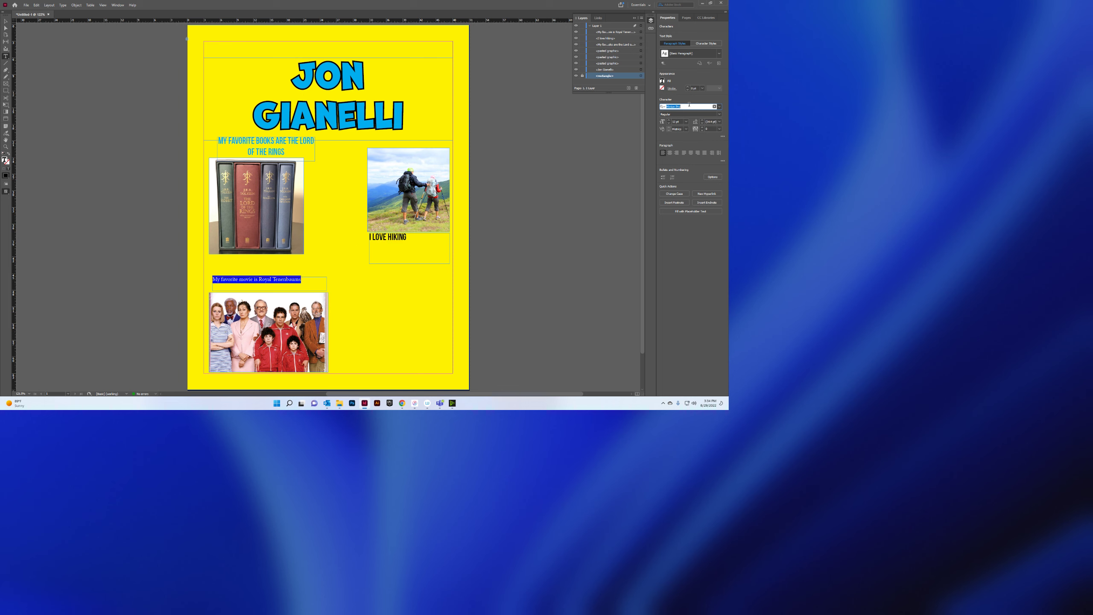
type("bebas")
left_click(635, 134)
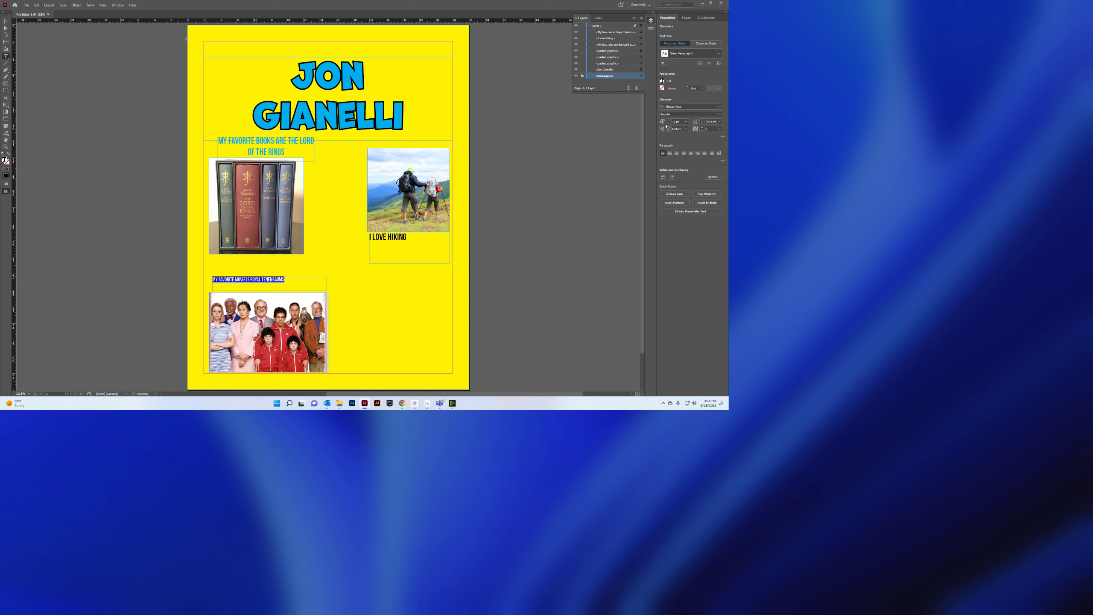
left_click(686, 121)
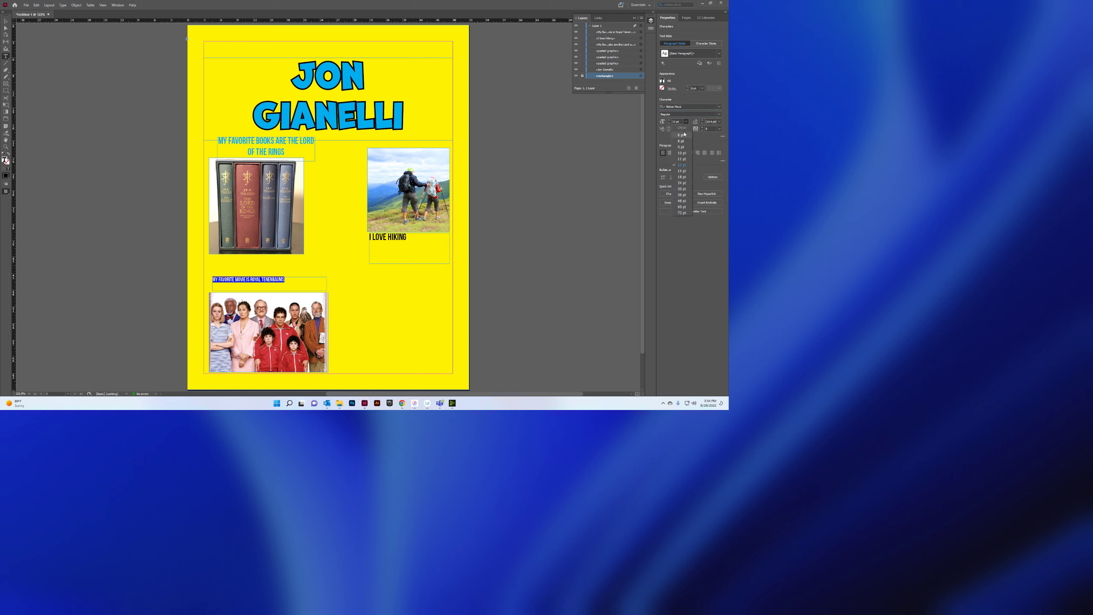
double_click(676, 121)
type("20")
key("Return")
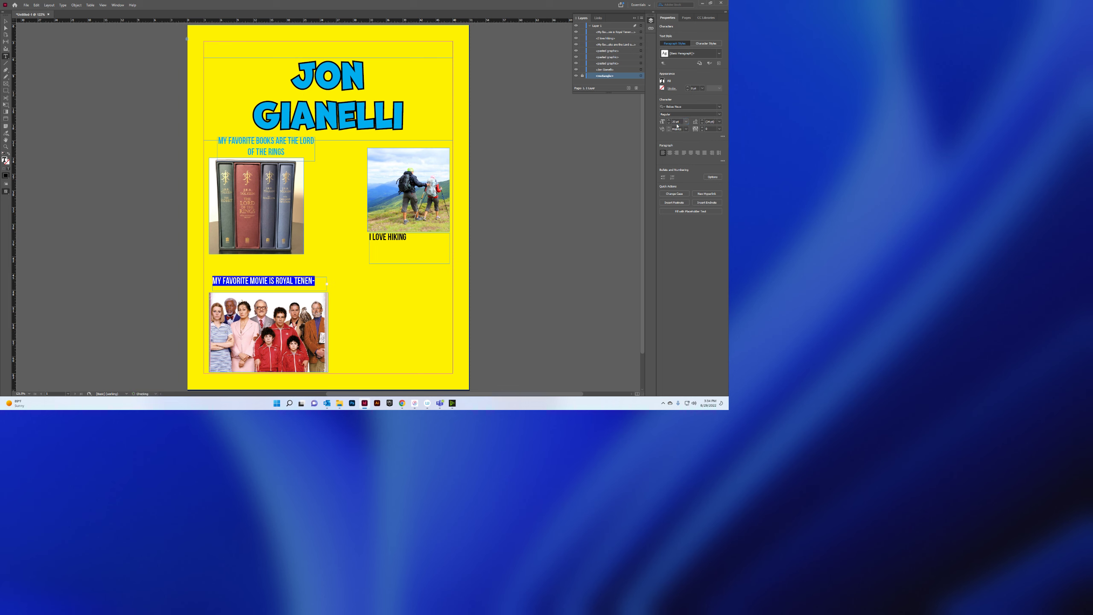
Step: Set the text fill of the movie caption and the hiking caption to the cyan swatch
left_click(663, 81)
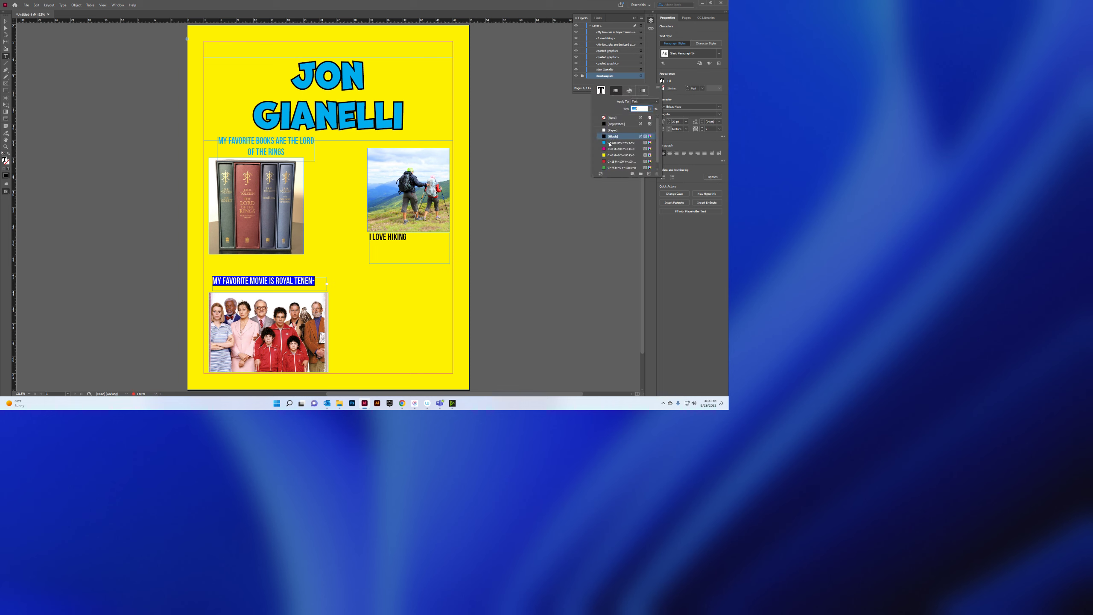
left_click(610, 143)
left_click(399, 242)
left_click(399, 242)
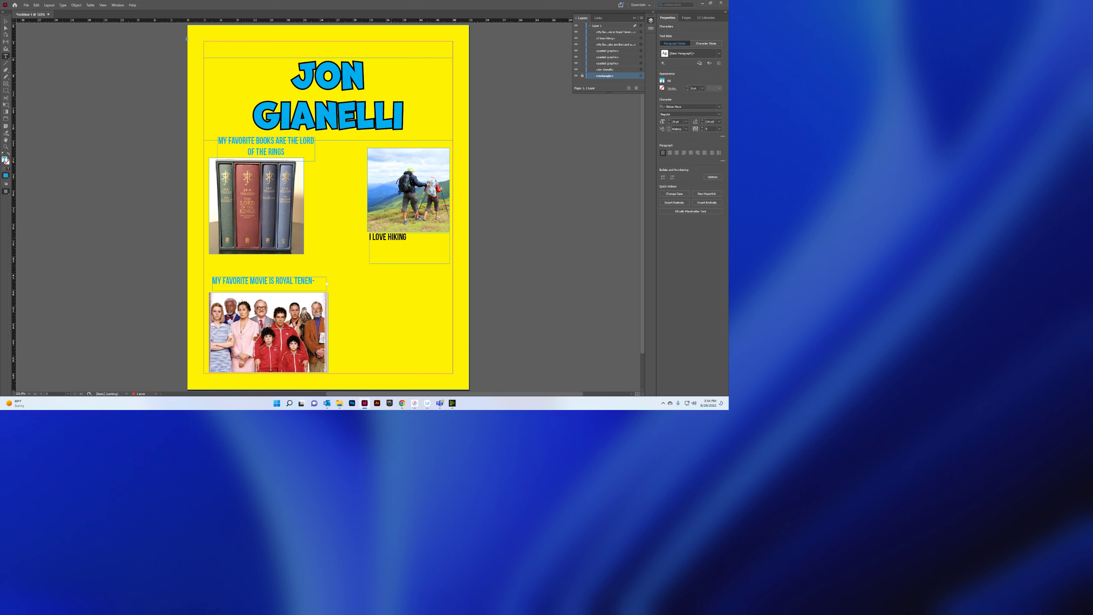
key("ctrl+a")
left_click(663, 81)
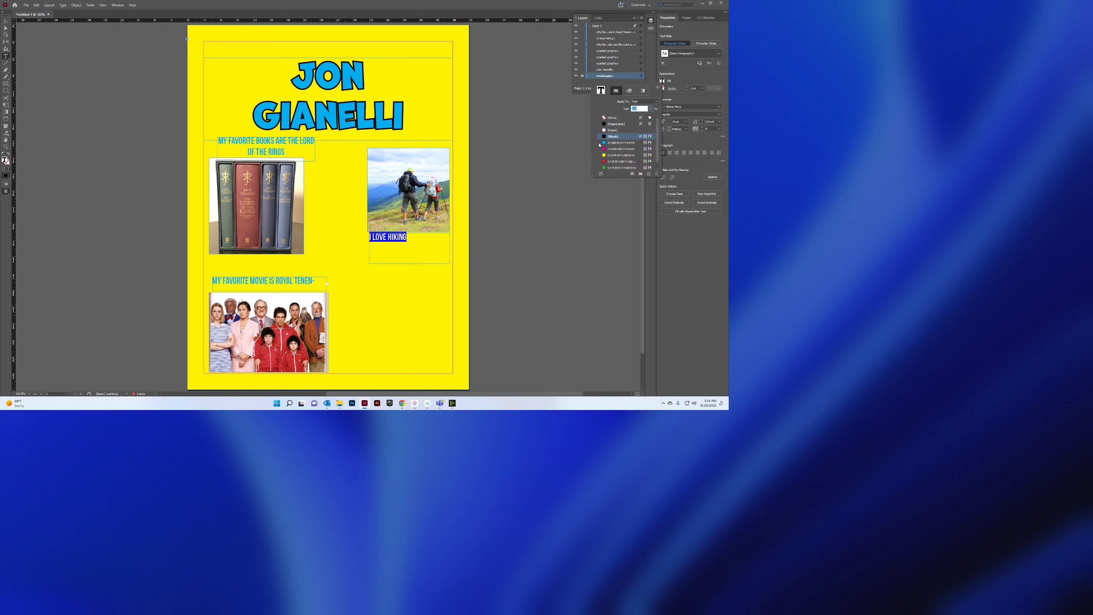
left_click(619, 143)
left_click(6, 21)
left_click(76, 106)
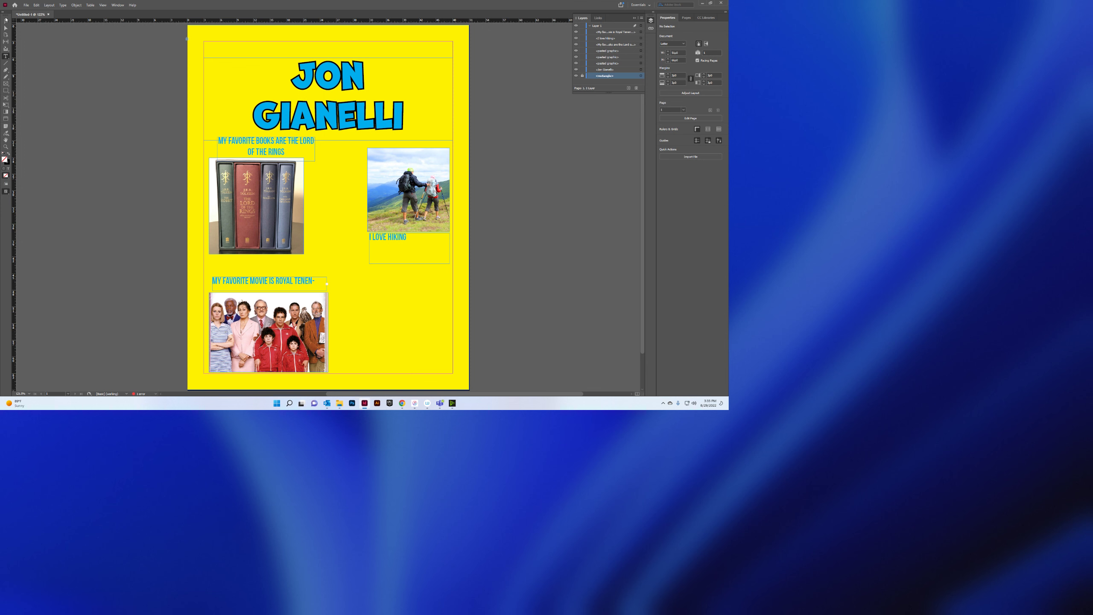
Step: Move the name title up to the page's top margin and nudge the books caption slightly up and left
left_click(6, 20)
left_click_drag(314, 77, 313, 67)
left_click_drag(267, 144, 265, 143)
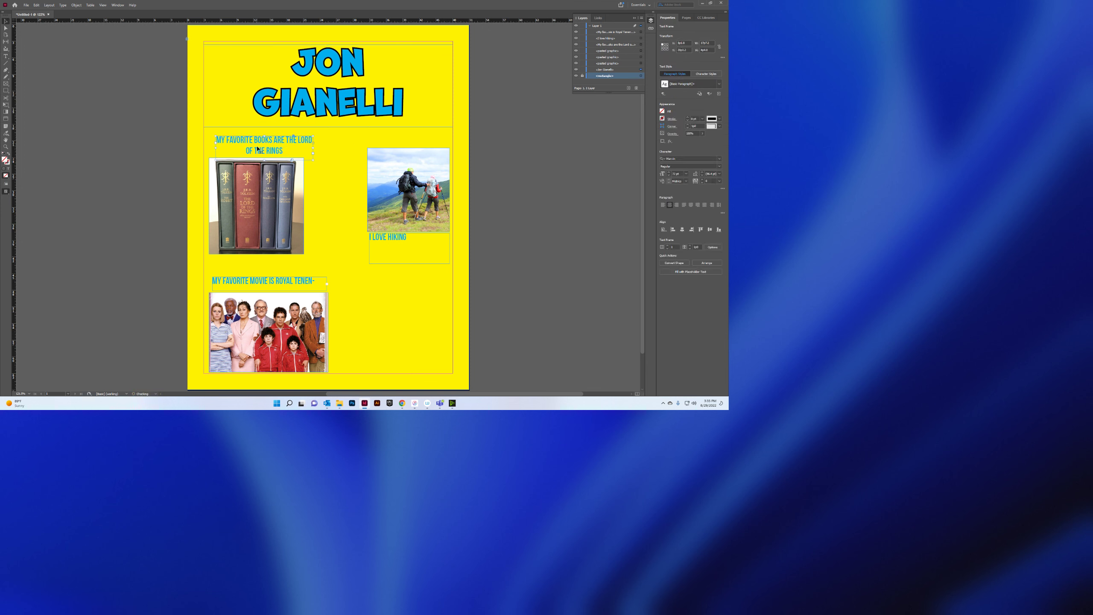
left_click(329, 185)
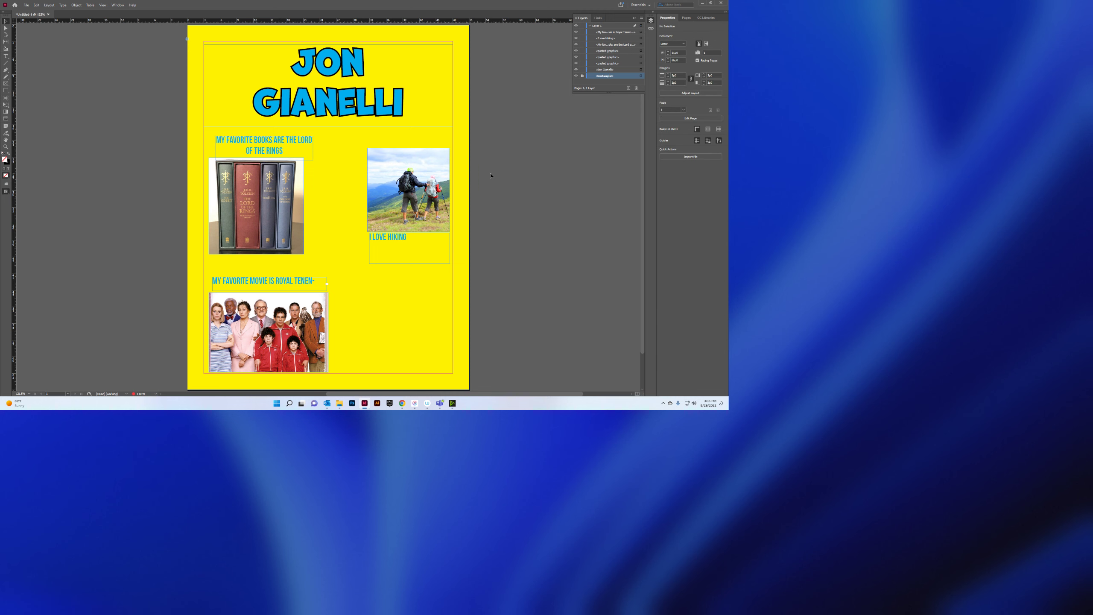
Step: Switch between preview and normal view several times to check the poster without frame edges and guides
key("w")
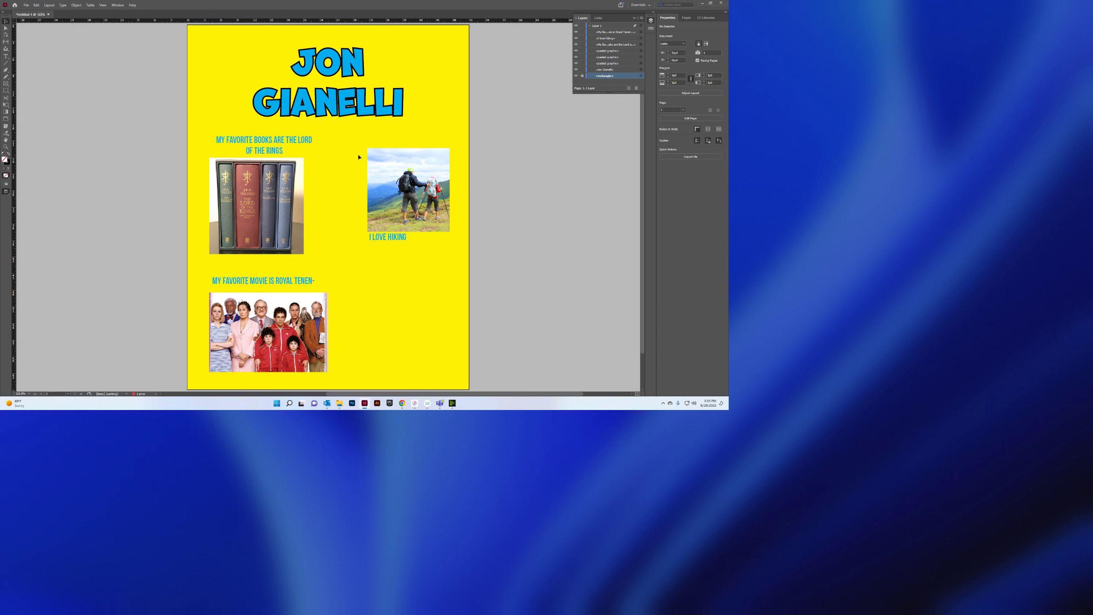
key("w")
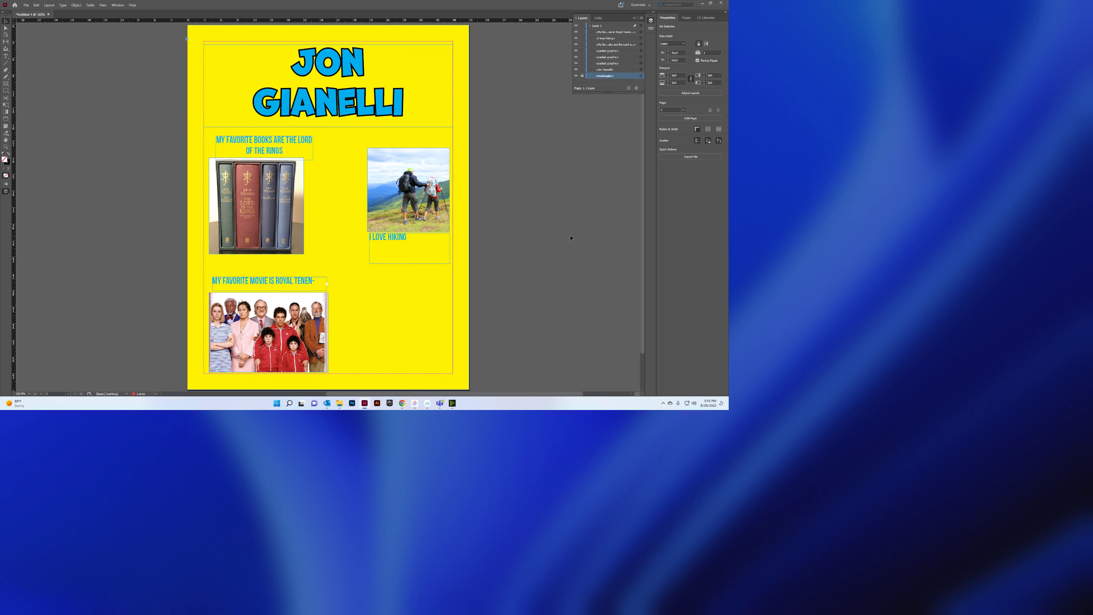
key("w")
key("w")
key("w")
key("w")
double_click(407, 240)
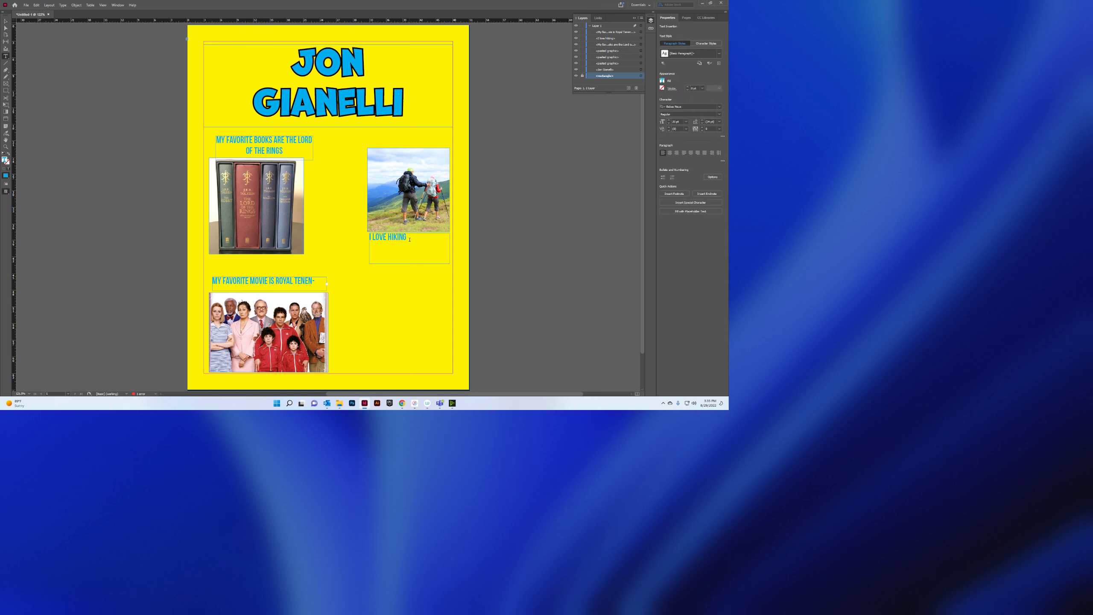
type("w")
key("BackSpace")
Step: Leave text editing in the hiking caption and show the poster in preview mode with nothing selected
key("Escape")
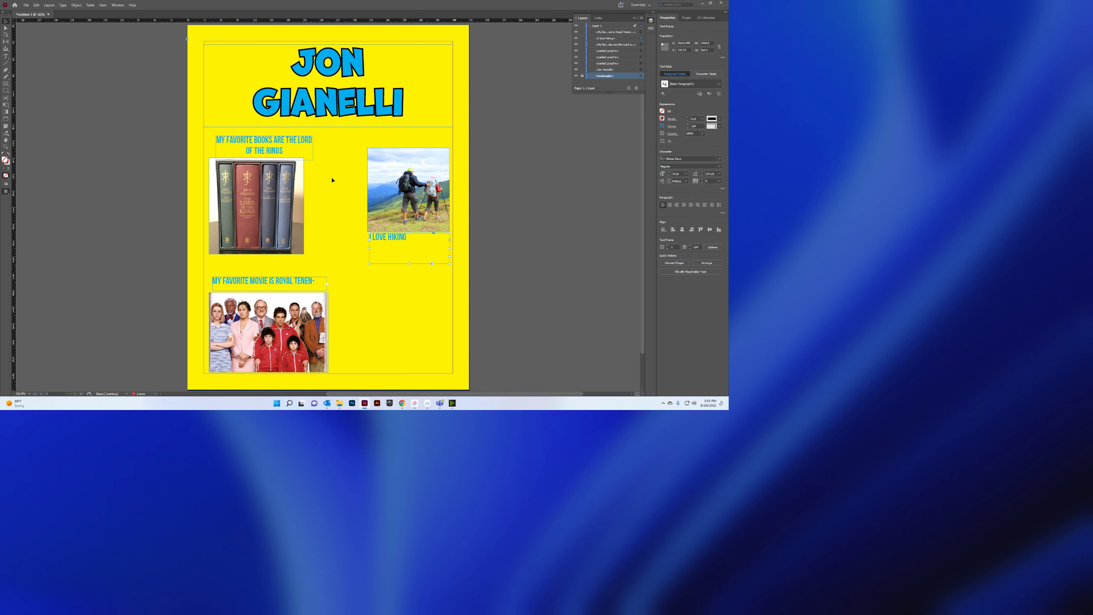
key("w")
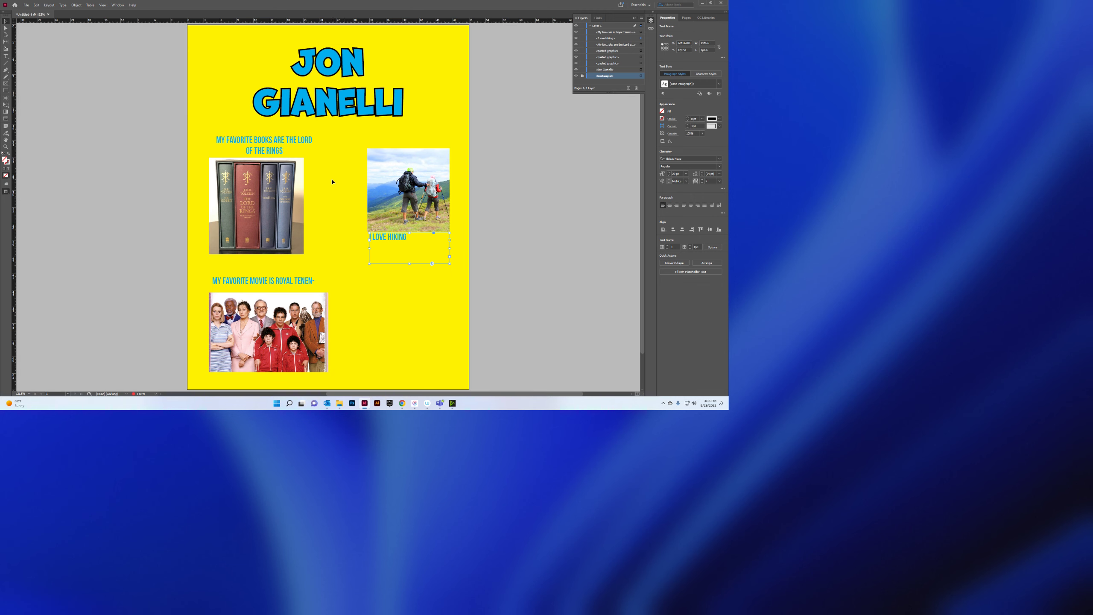
left_click(458, 325)
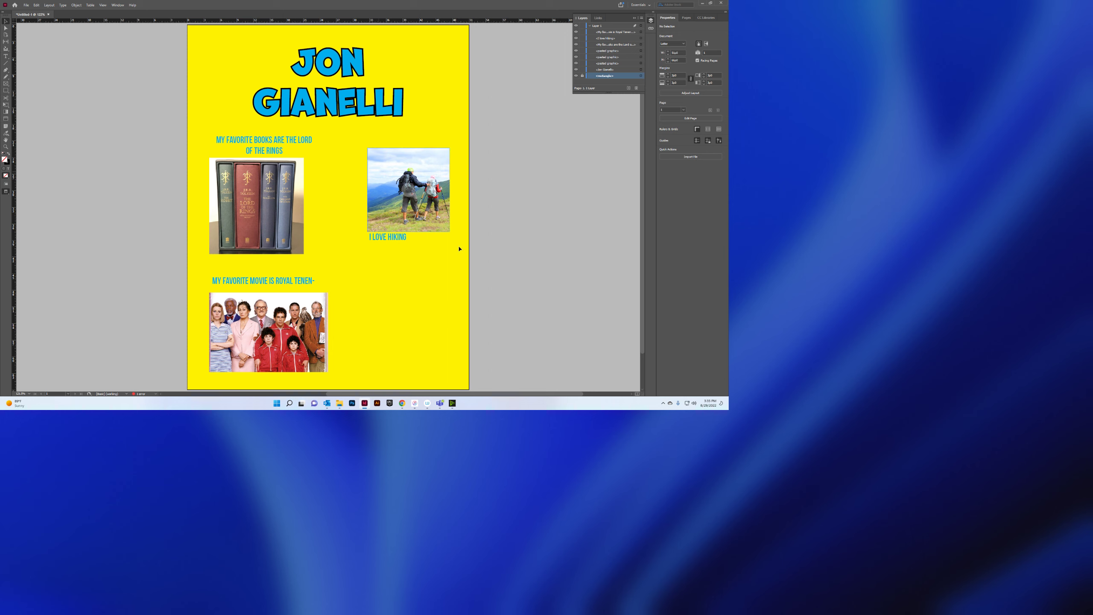